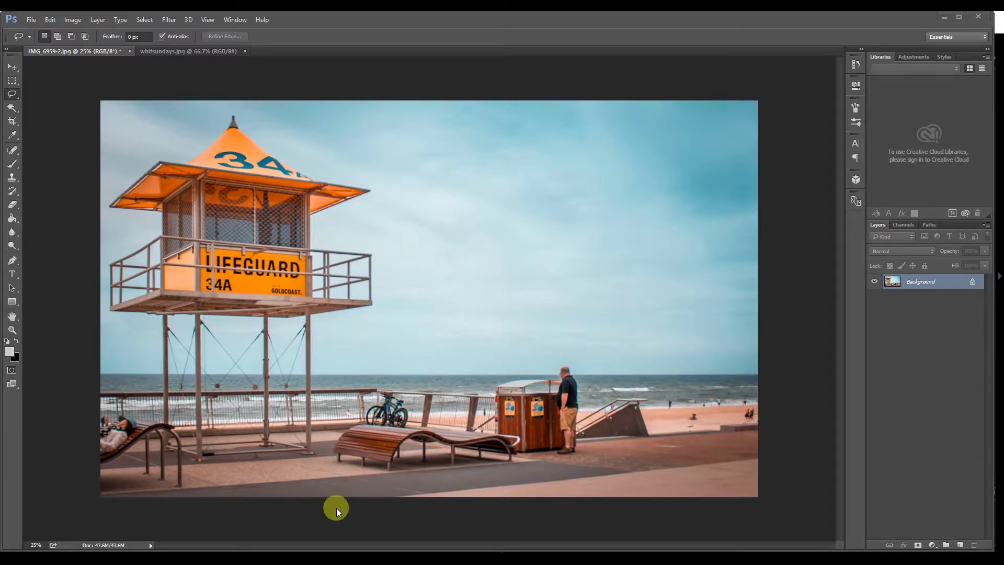
Compare before/after versions in Lightroom, then bring up whitsundays.jpg in Photoshop.
{"action": "left_click", "coordinate": [328, 550]}
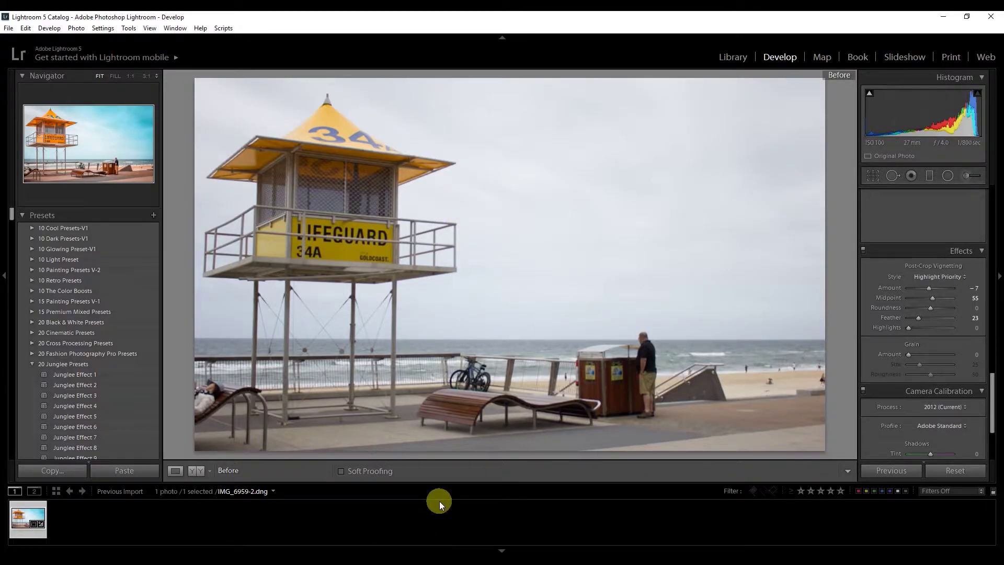
{"action": "key", "text": "backslash"}
{"action": "key", "text": "backslash"}
{"action": "left_click", "coordinate": [375, 547]}
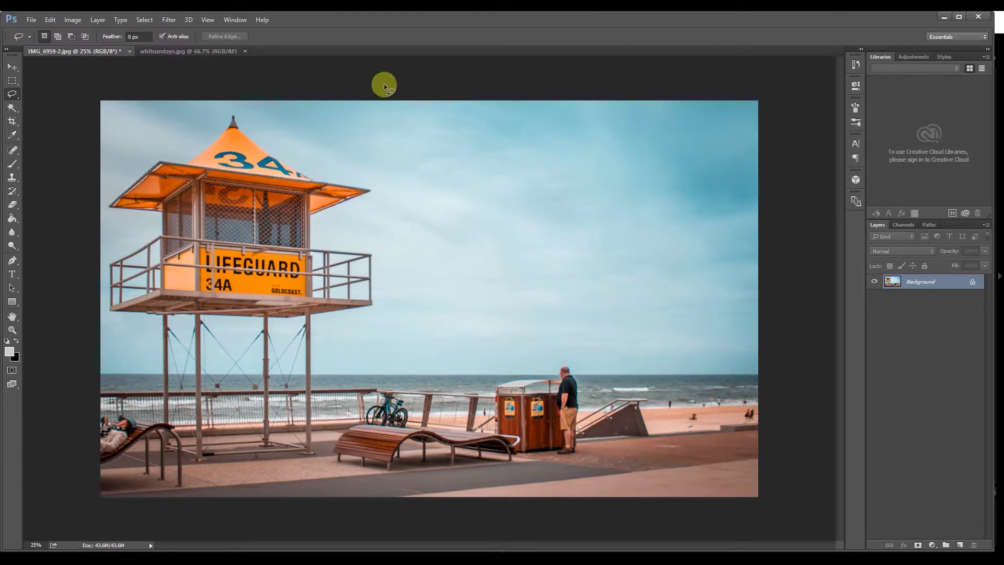
{"action": "left_click", "coordinate": [168, 52]}
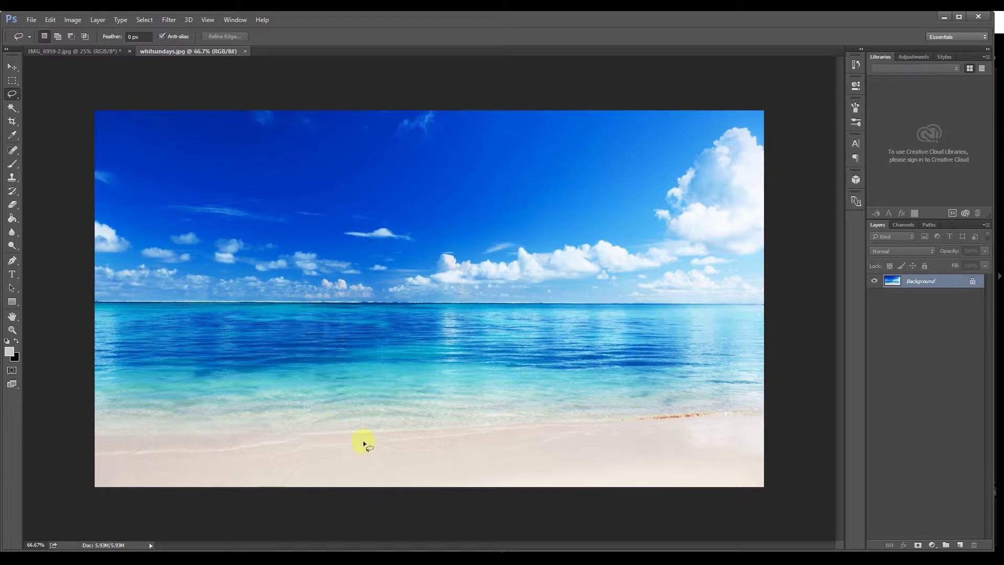
Drag the whitsundays beach photo into IMG_6959-2.jpg as Layer 1 and centre it on the canvas.
{"action": "left_click", "coordinate": [12, 67]}
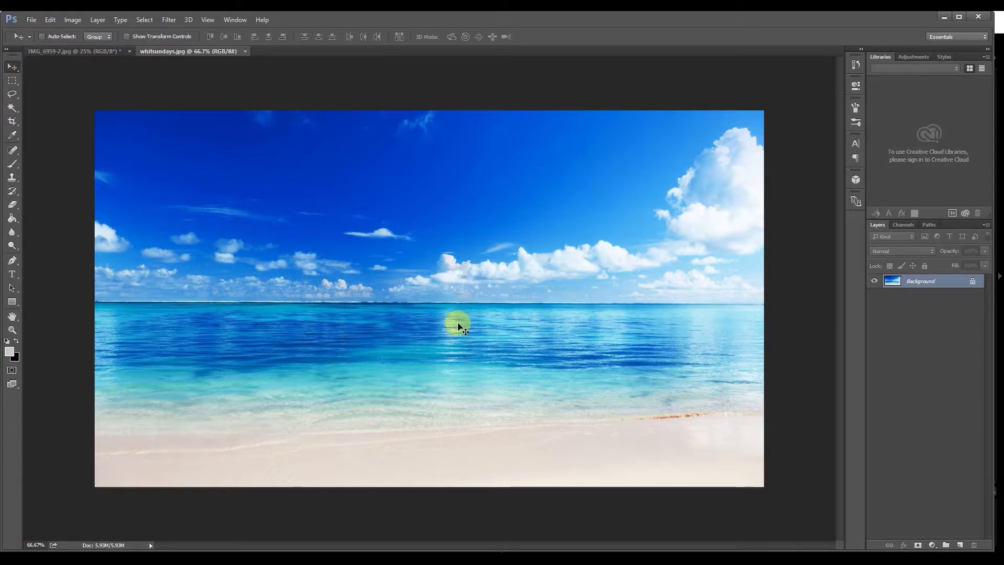
{"action": "left_click_drag", "start_coordinate": [458, 325], "coordinate": [102, 85]}
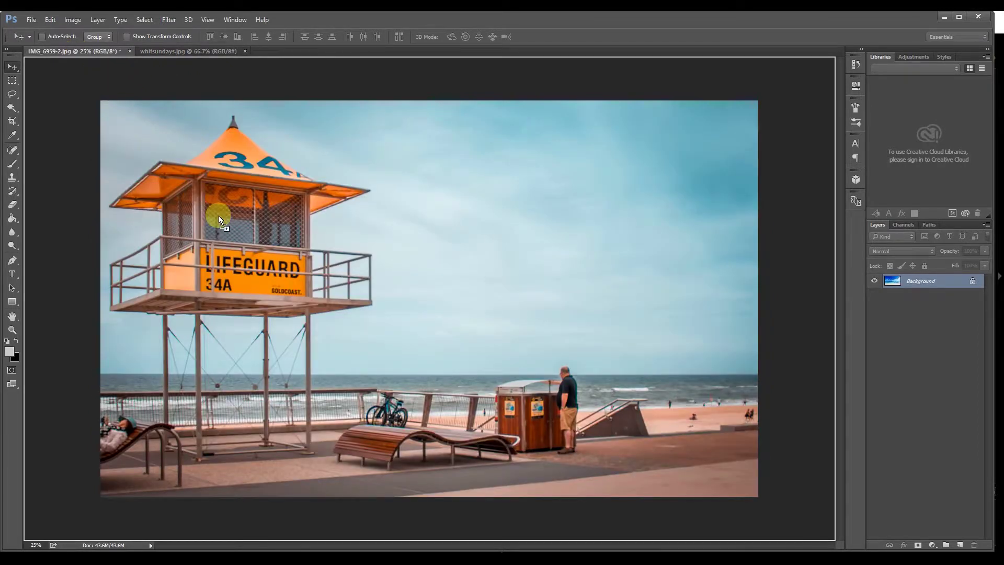
{"action": "left_click_drag", "start_coordinate": [219, 216], "coordinate": [280, 269]}
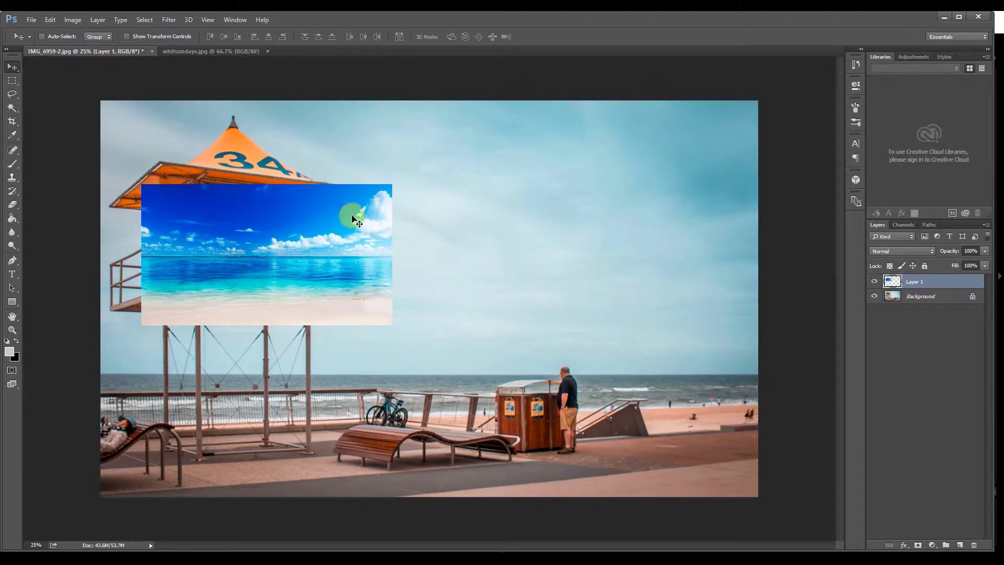
{"action": "left_click_drag", "start_coordinate": [254, 256], "coordinate": [214, 172]}
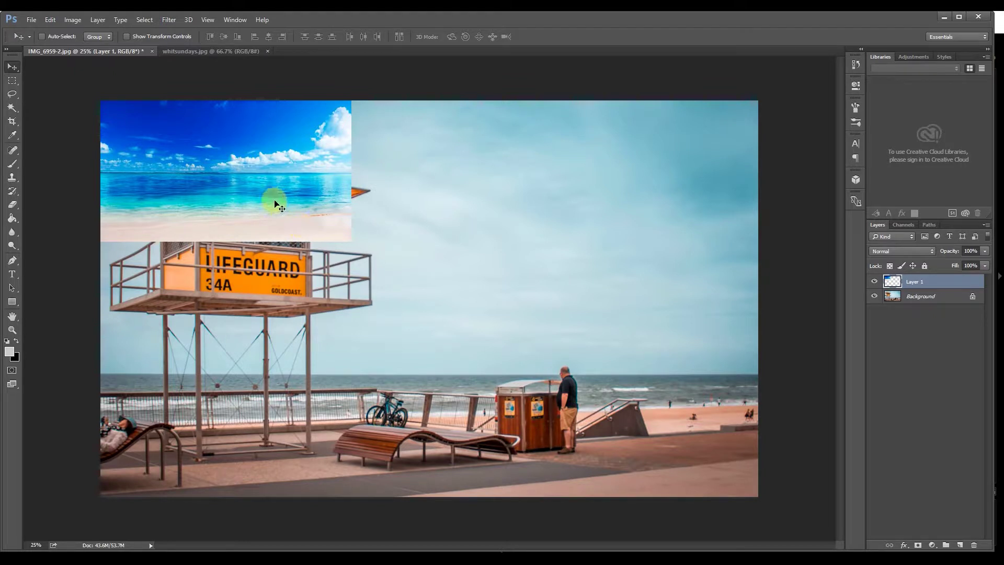
{"action": "left_click_drag", "start_coordinate": [291, 208], "coordinate": [432, 311]}
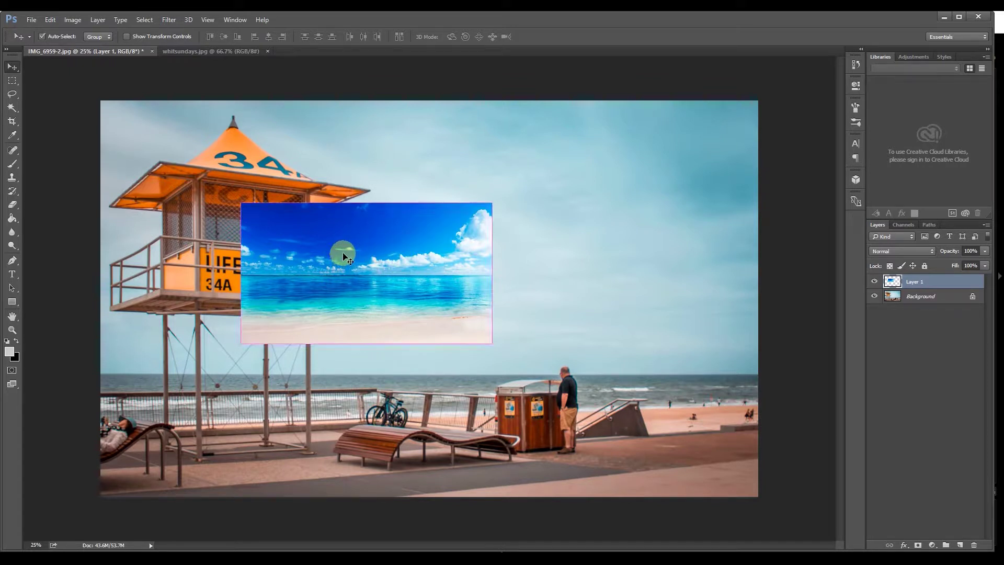
{"action": "key", "text": "ctrl+t"}
Scale the beach layer to about 283% from the top-left corner so it covers the lifeguard photo.
{"action": "left_click_drag", "start_coordinate": [323, 231], "coordinate": [178, 108]}
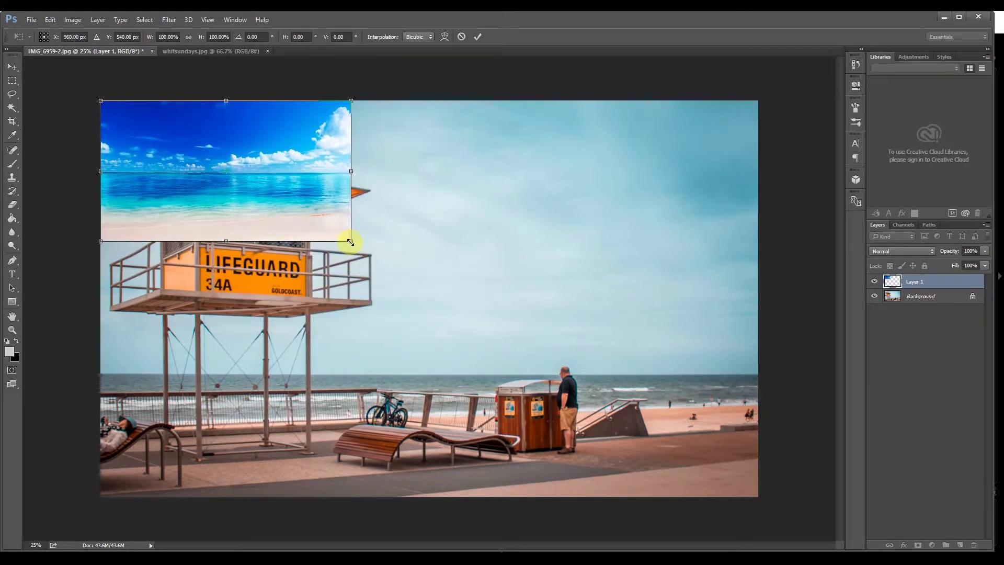
{"action": "left_click_drag", "start_coordinate": [351, 242], "coordinate": [793, 526]}
{"action": "left_click_drag", "start_coordinate": [674, 423], "coordinate": [658, 437]}
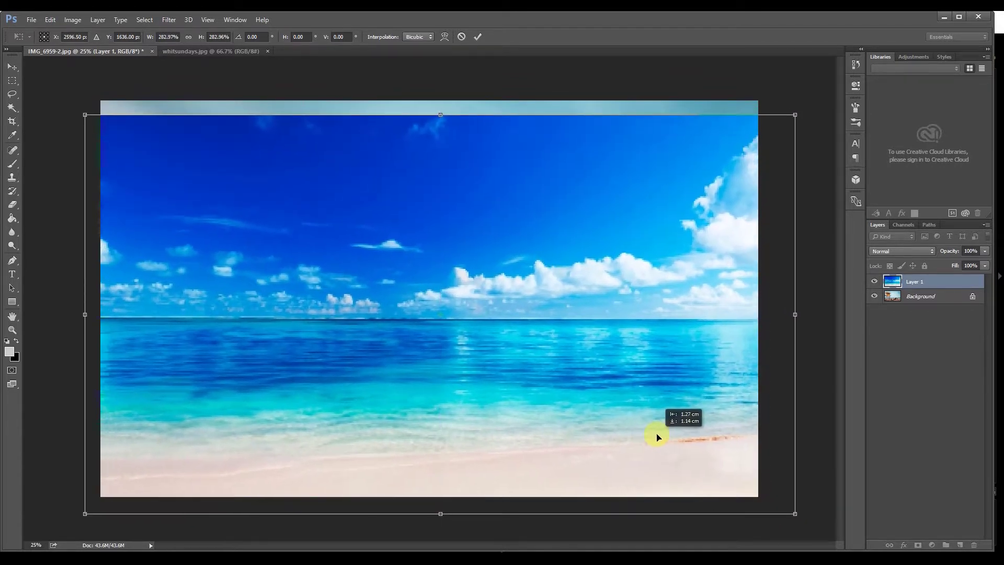
{"action": "left_click_drag", "start_coordinate": [578, 165], "coordinate": [575, 158]}
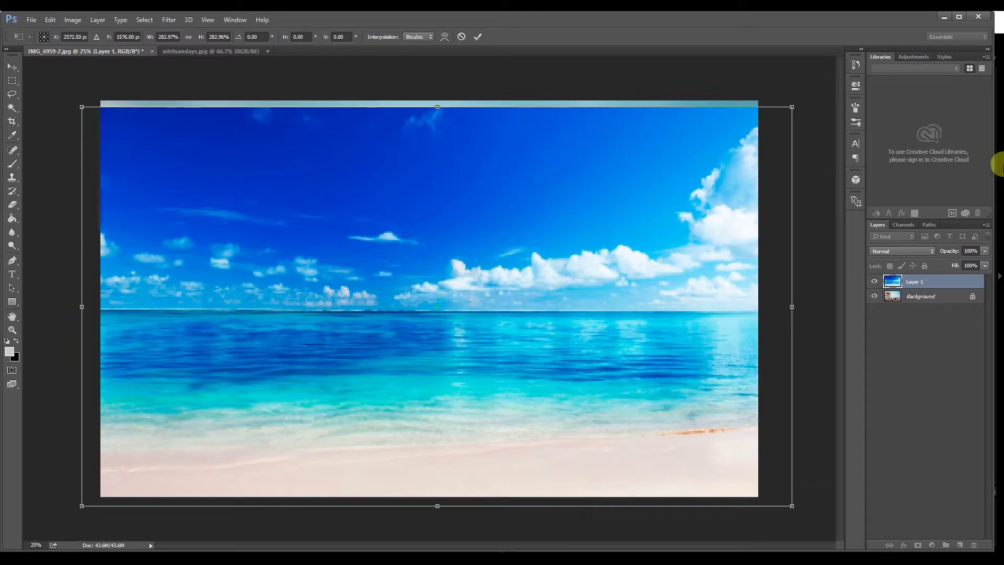
{"action": "key", "text": "Return"}
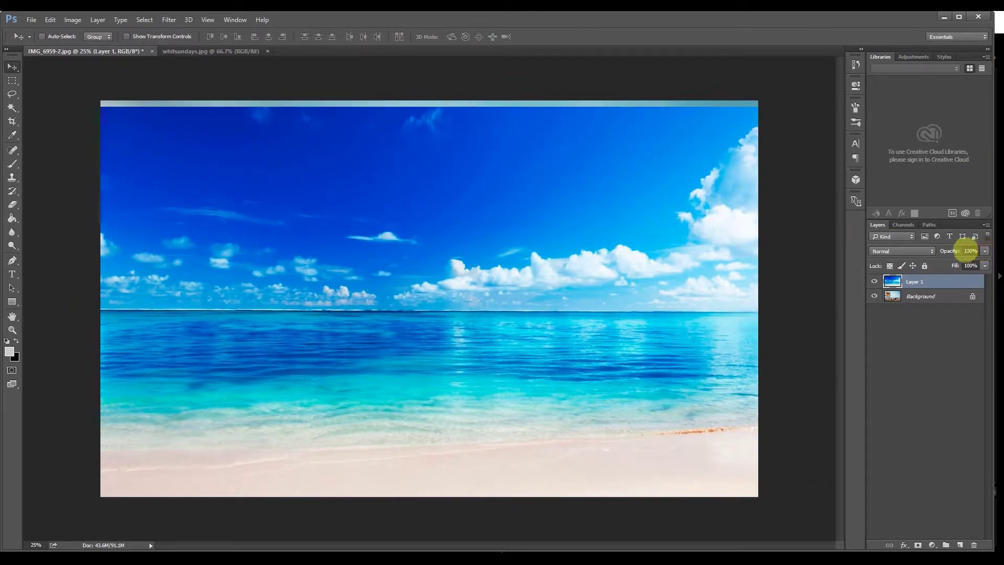
{"action": "left_click", "coordinate": [985, 251]}
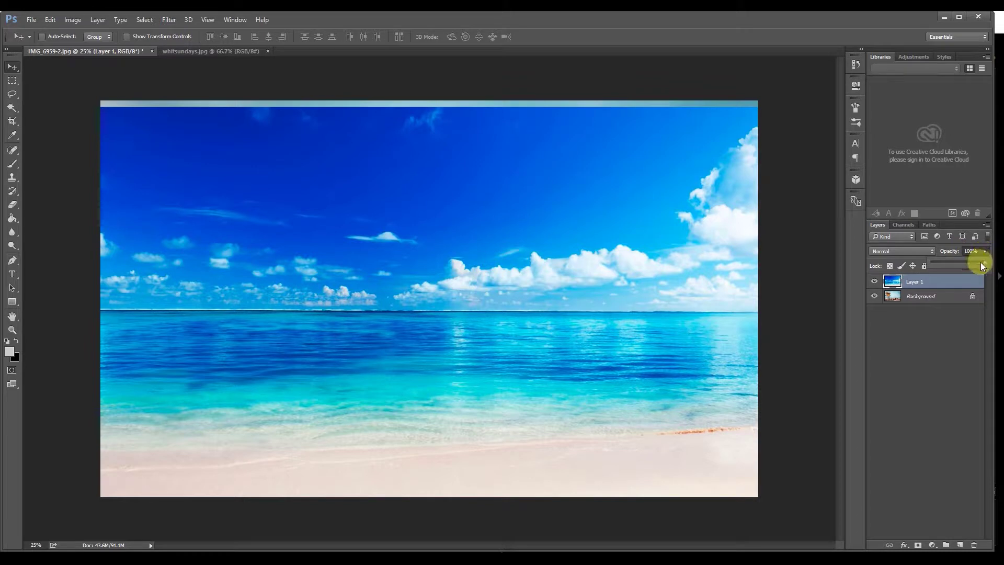
Set Layer 1 to 50% opacity and lower it until its horizon meets the tower photo's sea.
{"action": "left_click", "coordinate": [959, 267]}
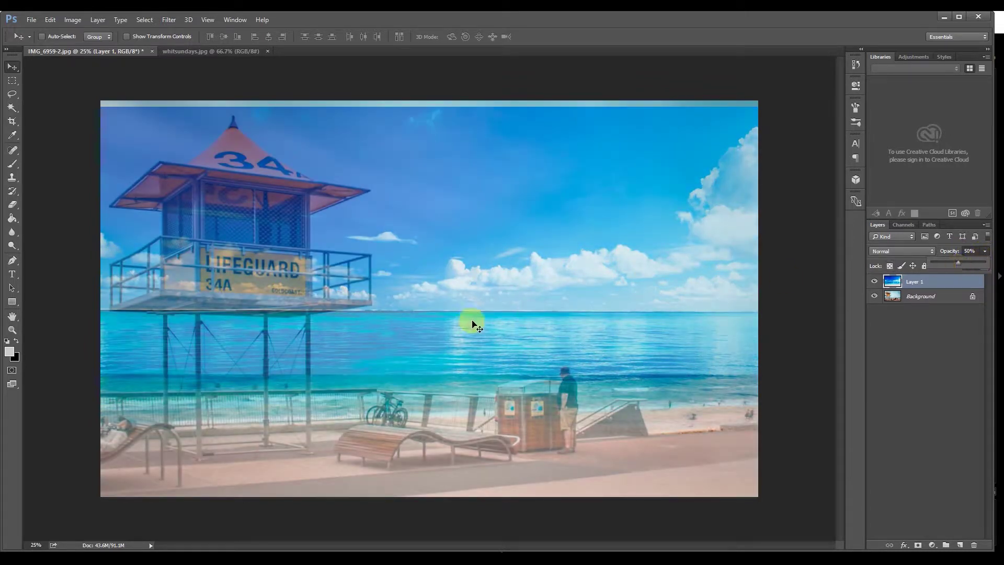
{"action": "left_click_drag", "start_coordinate": [471, 320], "coordinate": [494, 385]}
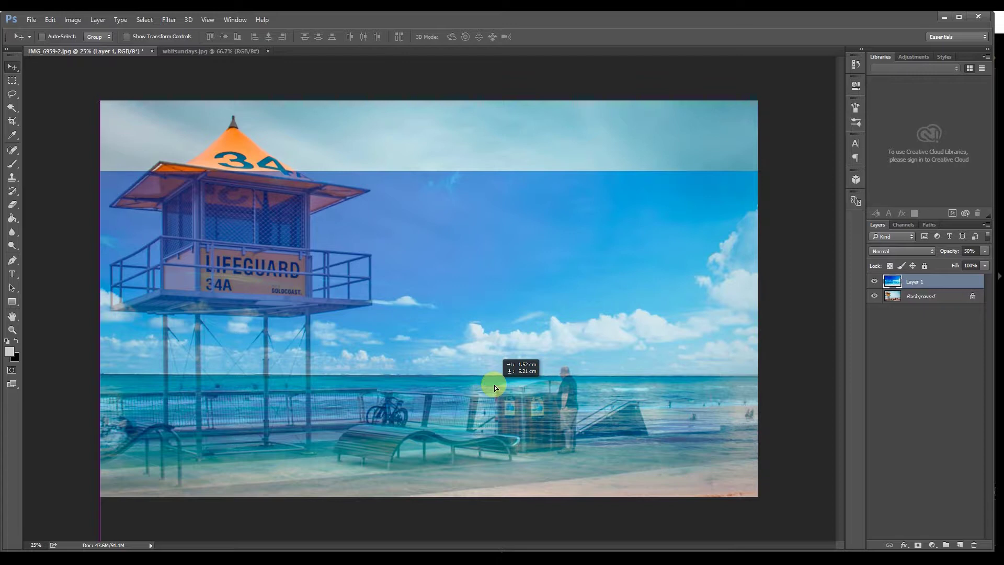
{"action": "left_click_drag", "start_coordinate": [495, 385], "coordinate": [494, 385]}
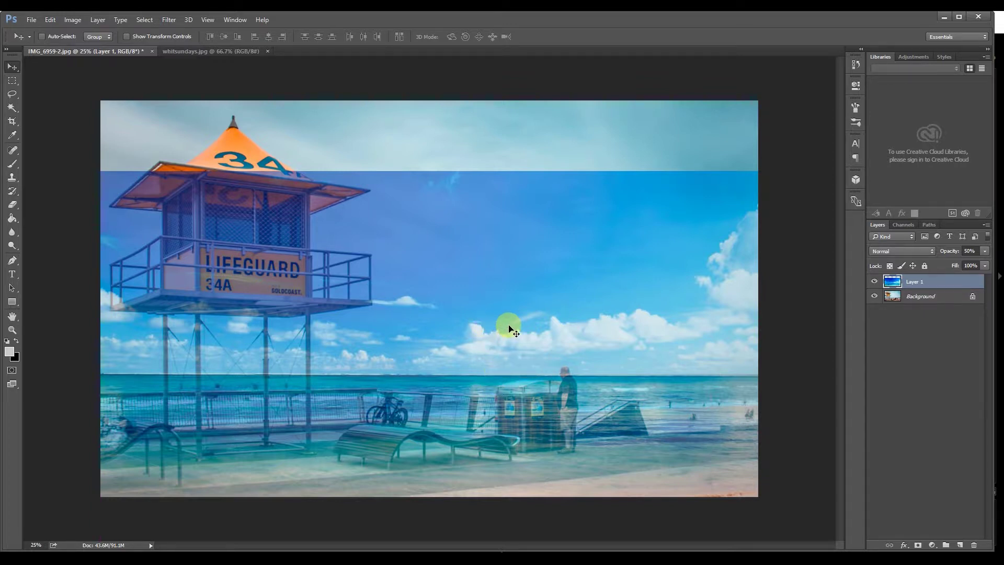
{"action": "key", "text": "ctrl+t"}
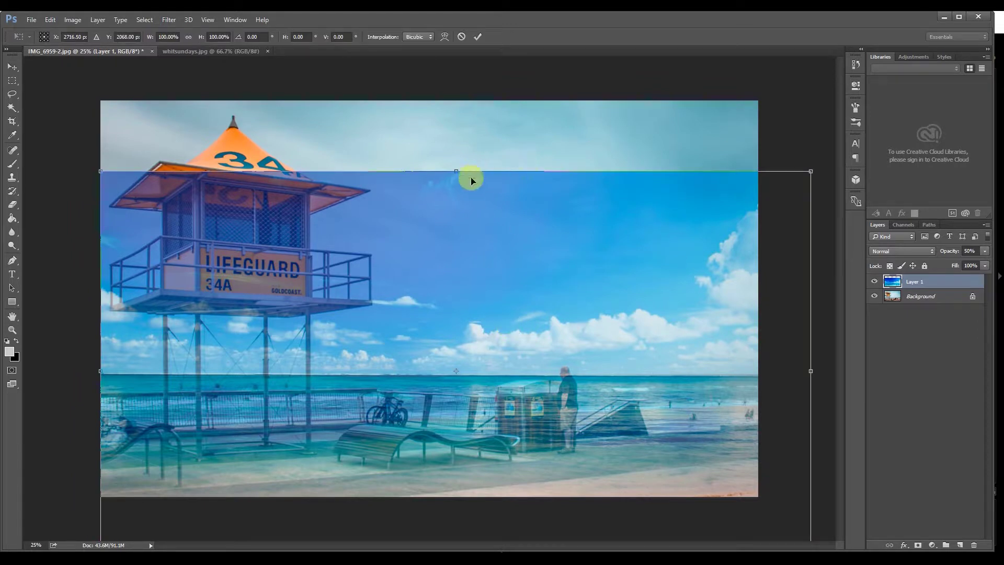
Stretch the beach layer to about 137% height so its sky reaches the canvas top again.
{"action": "left_click_drag", "start_coordinate": [455, 171], "coordinate": [476, 51]}
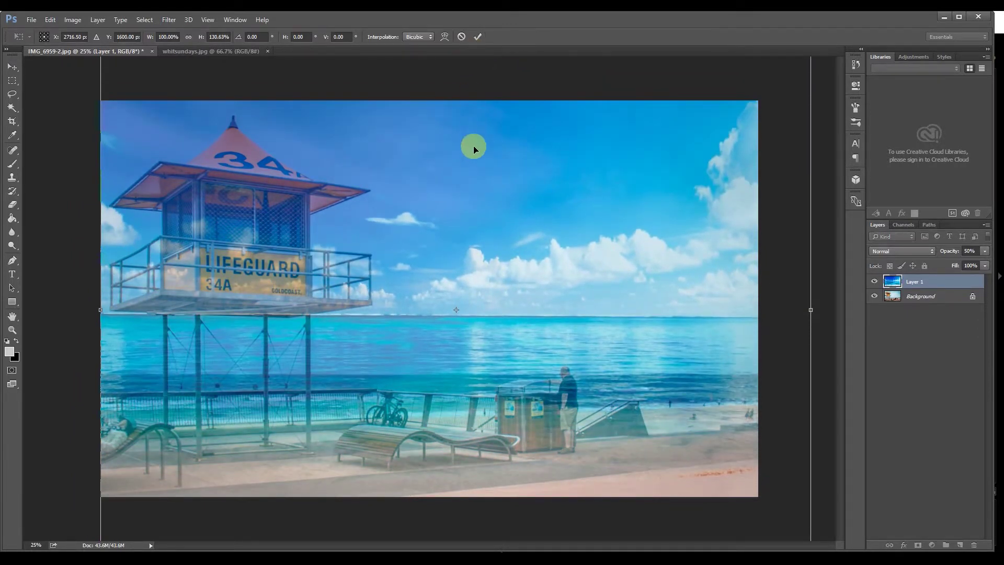
{"action": "left_click_drag", "start_coordinate": [496, 151], "coordinate": [489, 212]}
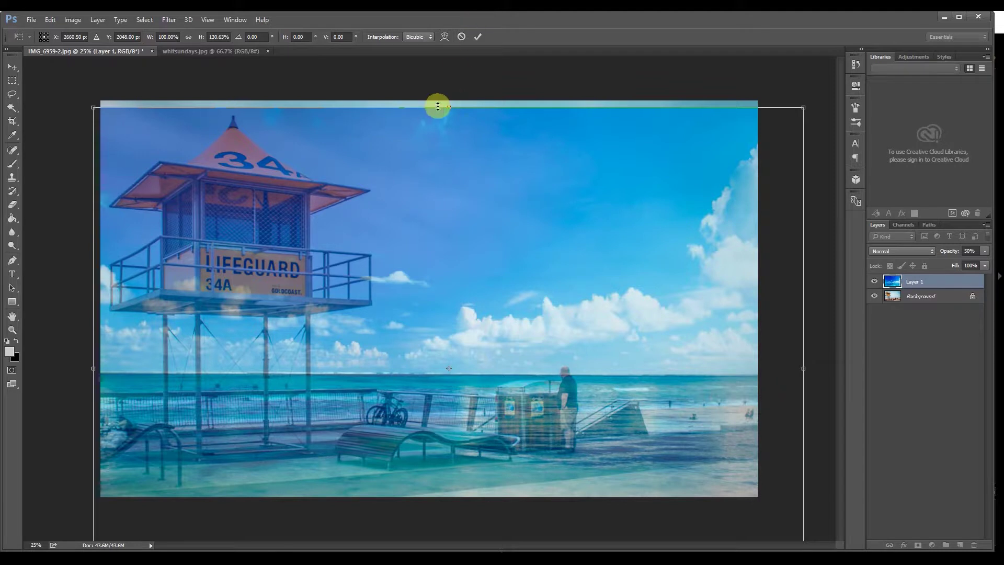
{"action": "left_click_drag", "start_coordinate": [452, 109], "coordinate": [450, 83]}
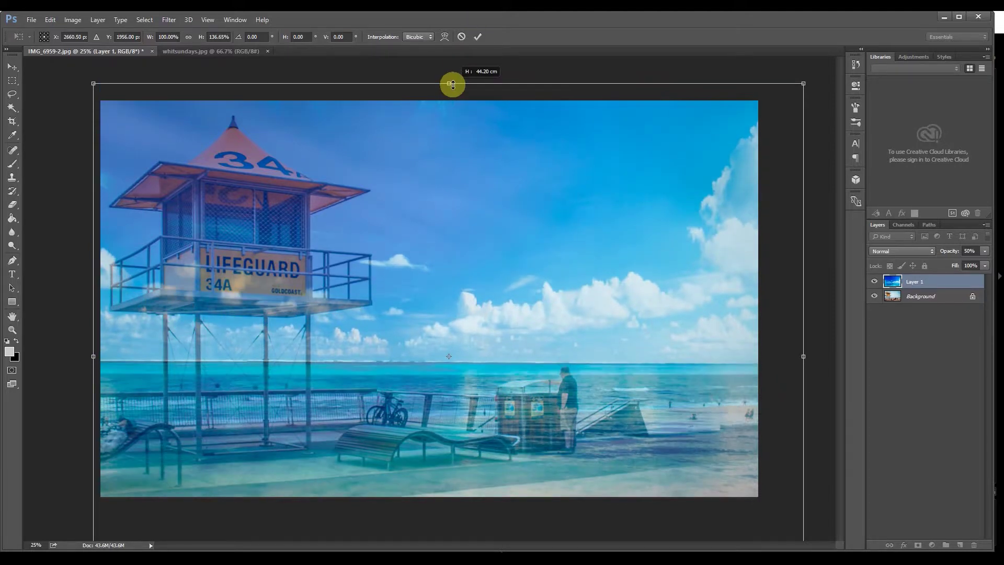
{"action": "left_click_drag", "start_coordinate": [444, 148], "coordinate": [445, 159]}
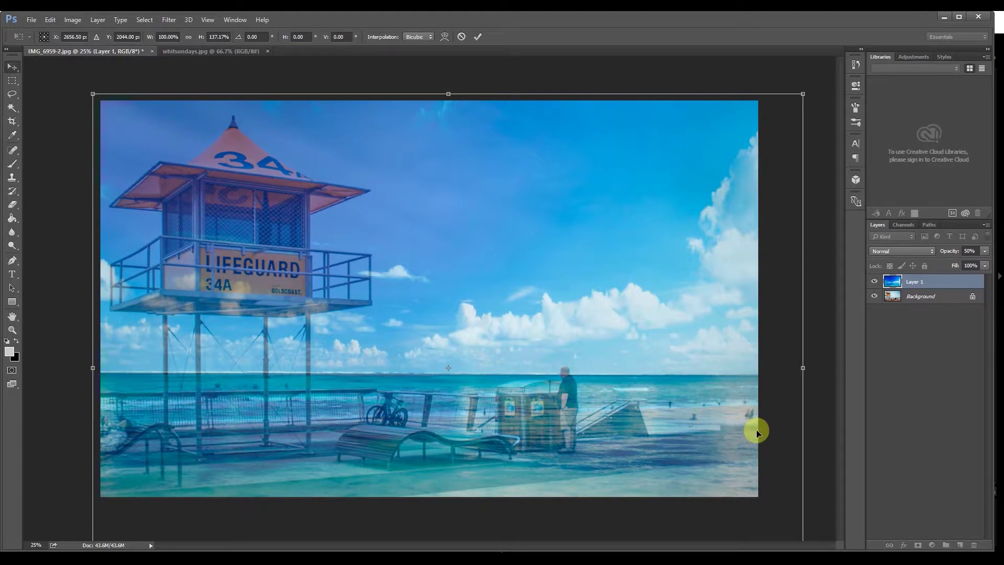
{"action": "key", "text": "Return"}
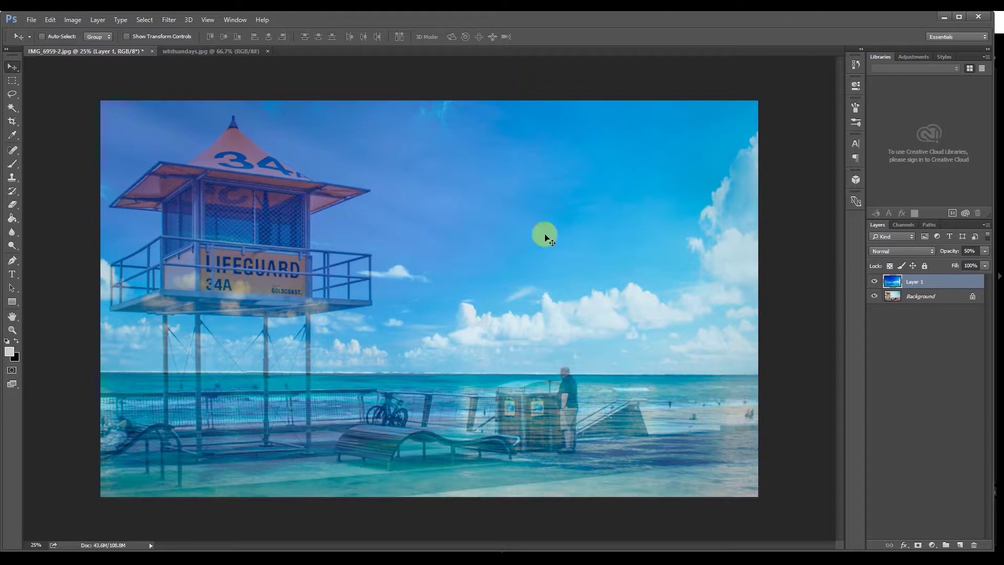
Lasso a rough selection around the lifeguard hut, roof and platform.
{"action": "left_click", "coordinate": [13, 93]}
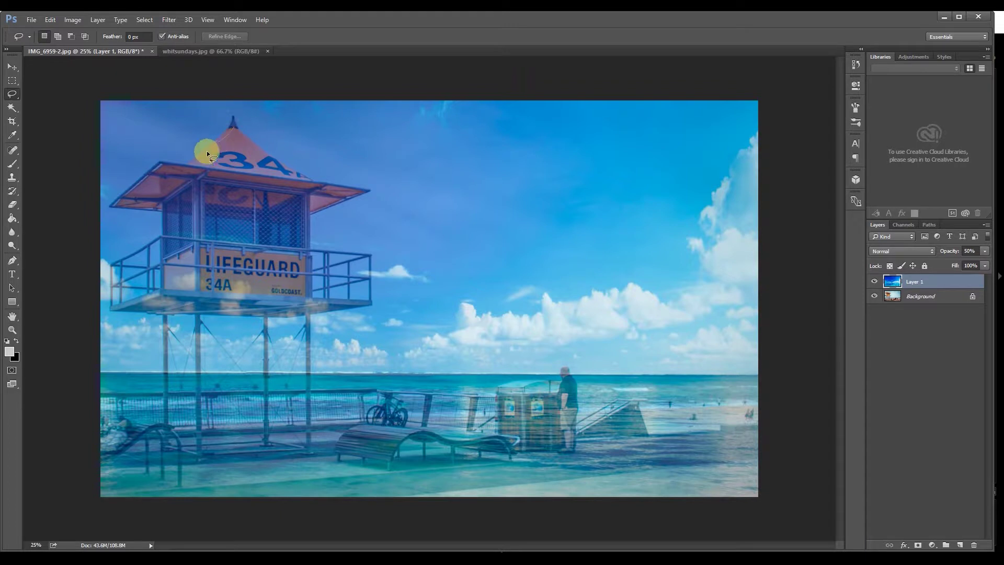
{"action": "mouse_move", "coordinate": [207, 153]}
{"action": "left_mouse_down"}
{"action": "mouse_move", "coordinate": [127, 202]}
{"action": "mouse_move", "coordinate": [170, 216]}
{"action": "mouse_move", "coordinate": [163, 288]}
{"action": "left_mouse_up"}
{"action": "left_click_drag", "start_coordinate": [259, 317], "coordinate": [314, 305]}
{"action": "mouse_move", "coordinate": [308, 229]}
{"action": "left_mouse_down"}
{"action": "mouse_move", "coordinate": [321, 202]}
{"action": "mouse_move", "coordinate": [343, 191]}
{"action": "mouse_move", "coordinate": [276, 167]}
{"action": "mouse_move", "coordinate": [233, 128]}
{"action": "left_mouse_up"}
Apply a 150-pixel Gaussian Blur to the selected area, then deselect.
{"action": "left_click", "coordinate": [169, 20]}
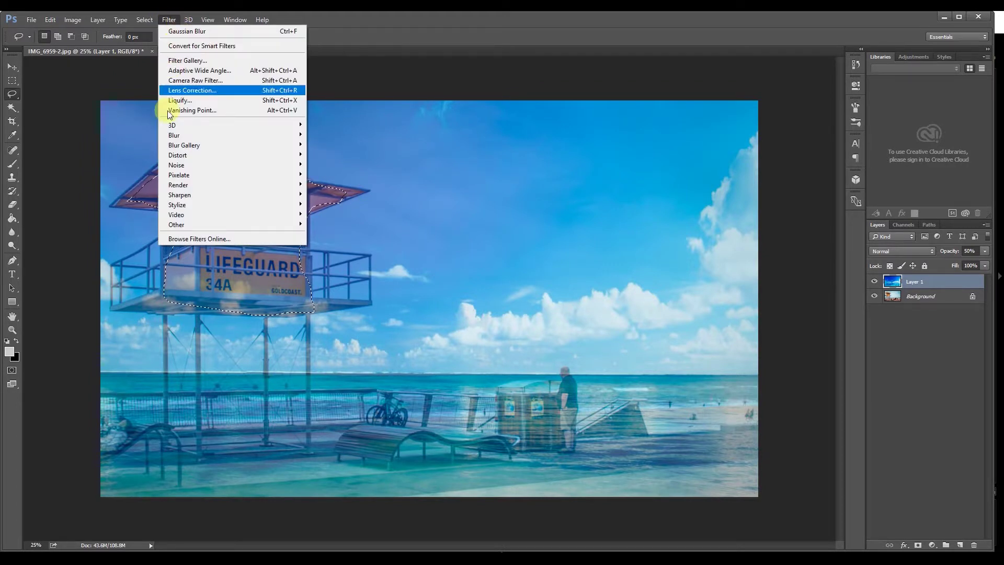
{"action": "mouse_move", "coordinate": [182, 136]}
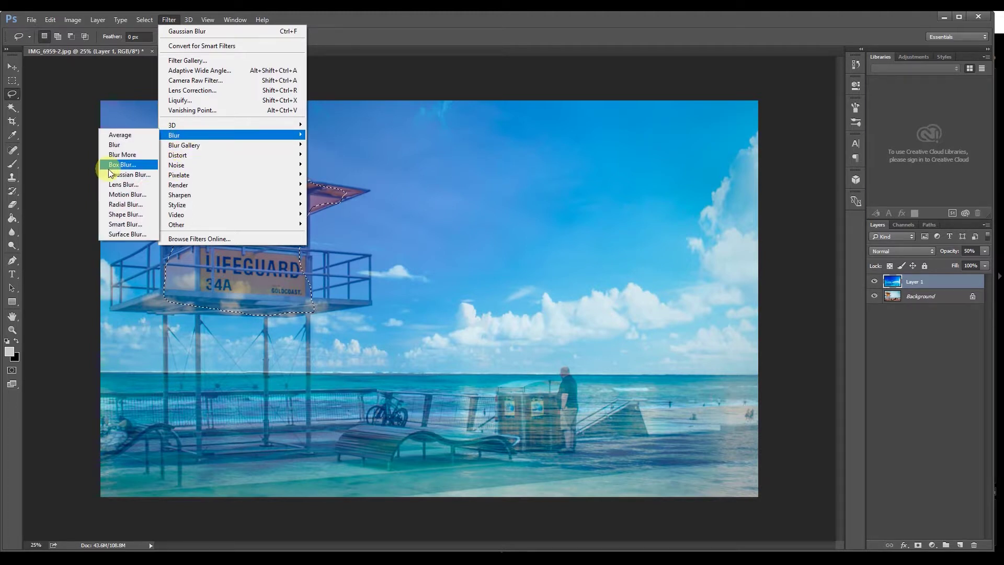
{"action": "left_click", "coordinate": [127, 174]}
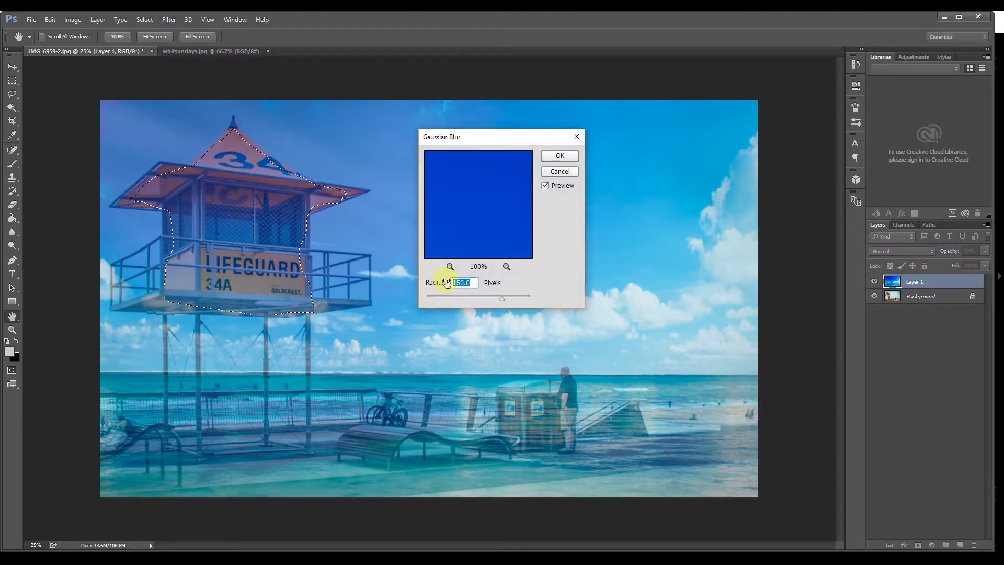
{"action": "left_click", "coordinate": [562, 157]}
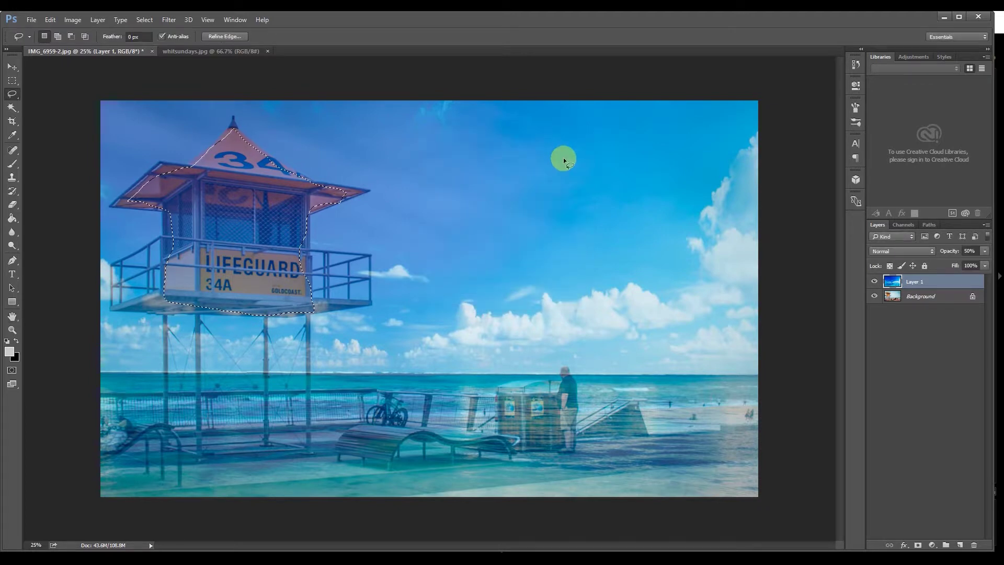
{"action": "left_click", "coordinate": [563, 158]}
Lasso the foreground from the horizon line down to the bottom edge of the canvas.
{"action": "left_click_drag", "start_coordinate": [218, 374], "coordinate": [447, 375]}
{"action": "mouse_move", "coordinate": [669, 376]}
{"action": "left_mouse_down"}
{"action": "mouse_move", "coordinate": [745, 377]}
{"action": "mouse_move", "coordinate": [766, 477]}
{"action": "left_mouse_up"}
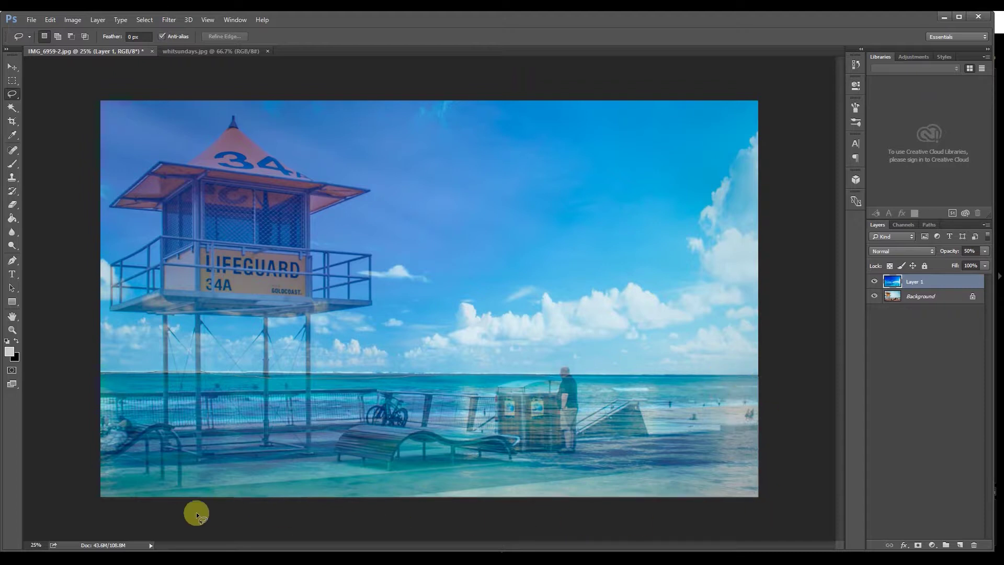
{"action": "left_click_drag", "start_coordinate": [196, 513], "coordinate": [93, 448]}
{"action": "left_click_drag", "start_coordinate": [96, 376], "coordinate": [18, 338]}
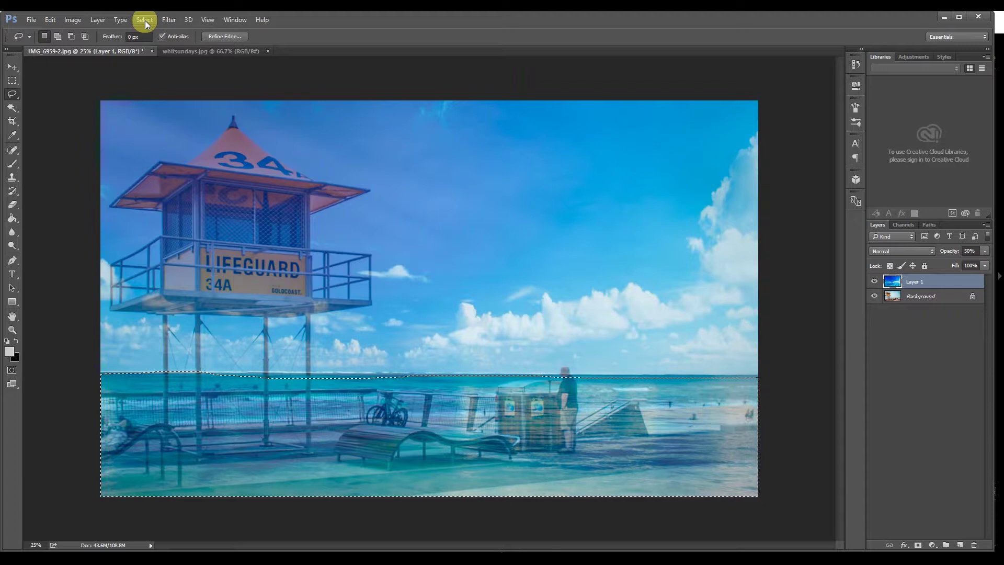
Reapply the last Gaussian Blur to the lower foreground and clear the selection.
{"action": "left_click", "coordinate": [167, 20]}
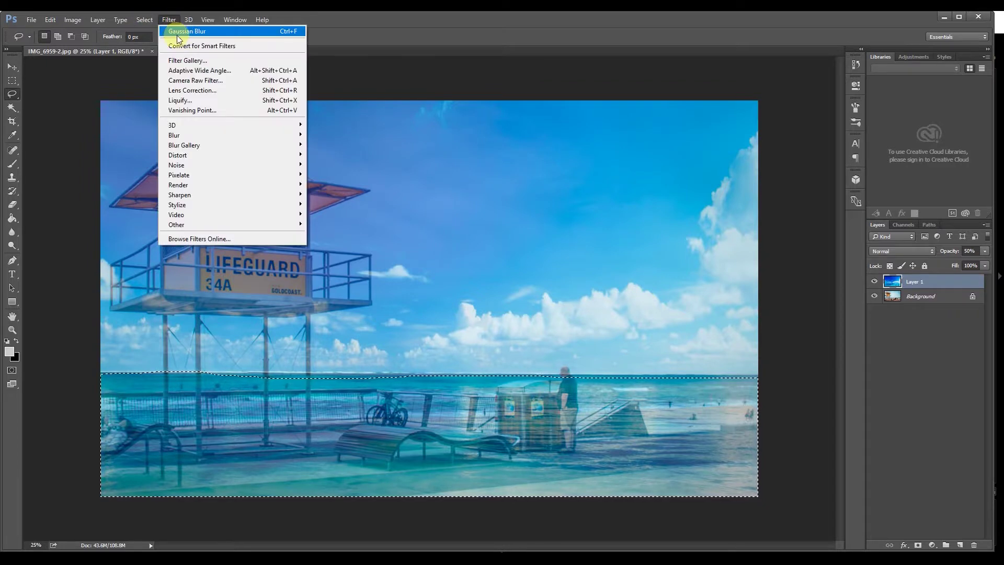
{"action": "left_click", "coordinate": [172, 20]}
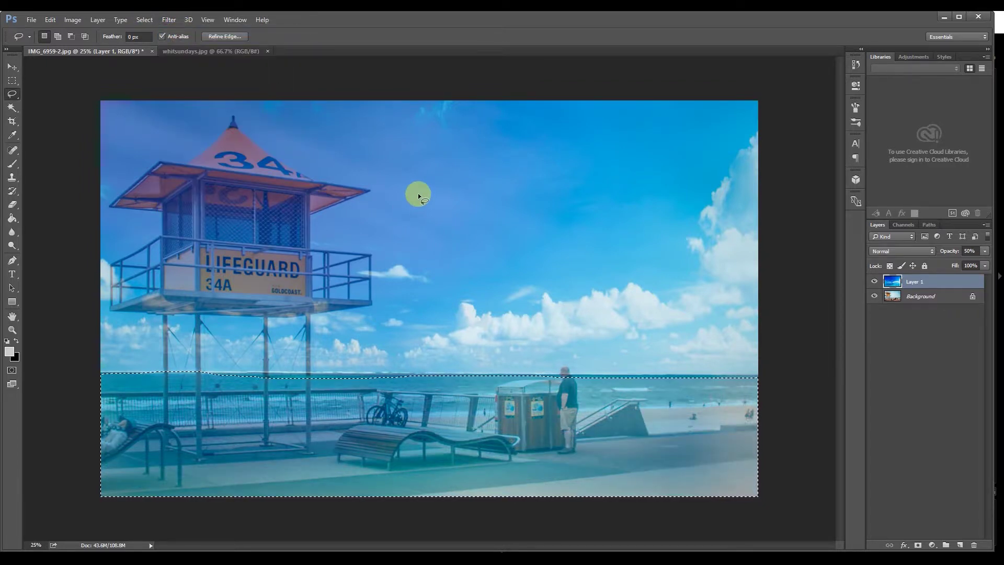
{"action": "key", "text": "ctrl+d"}
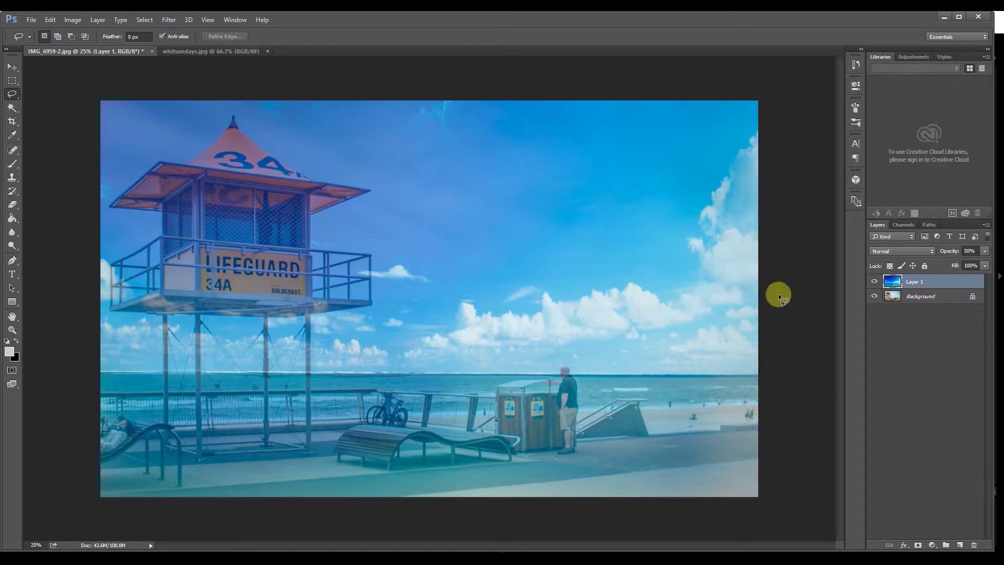
{"action": "left_click", "coordinate": [931, 253]}
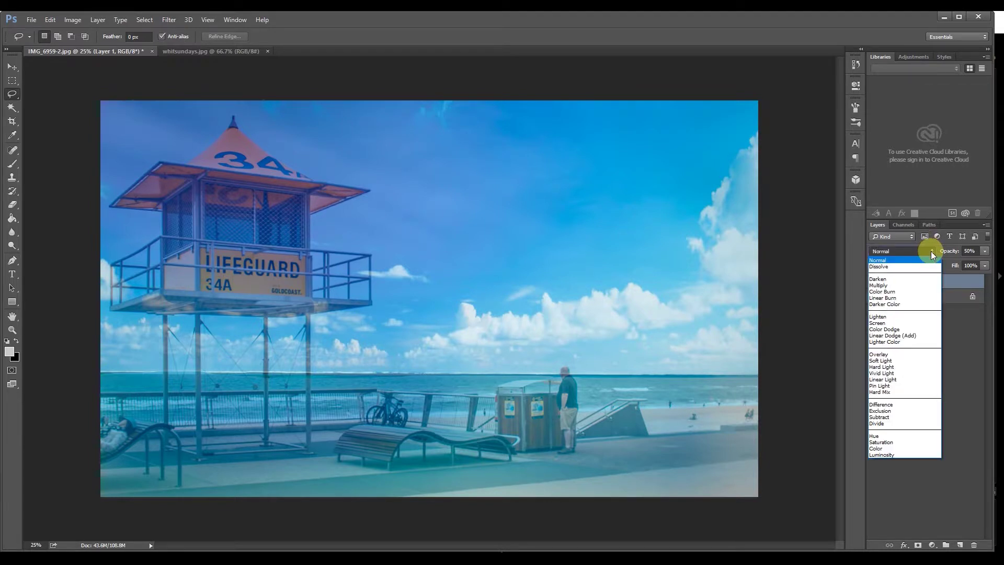
Switch the beach layer to Multiply, add a white layer mask, and make black the foreground colour.
{"action": "left_click", "coordinate": [898, 287]}
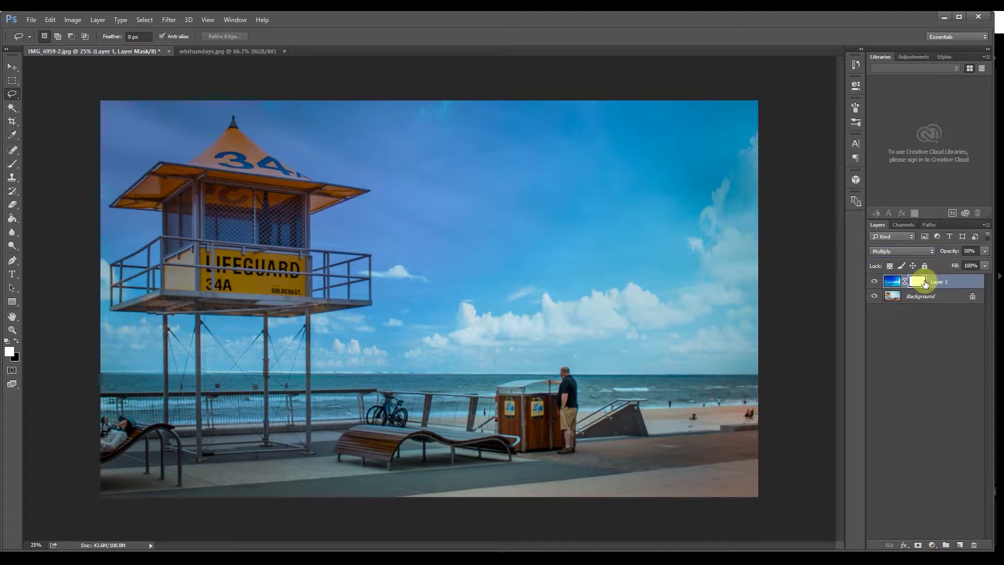
{"action": "left_click", "coordinate": [17, 343]}
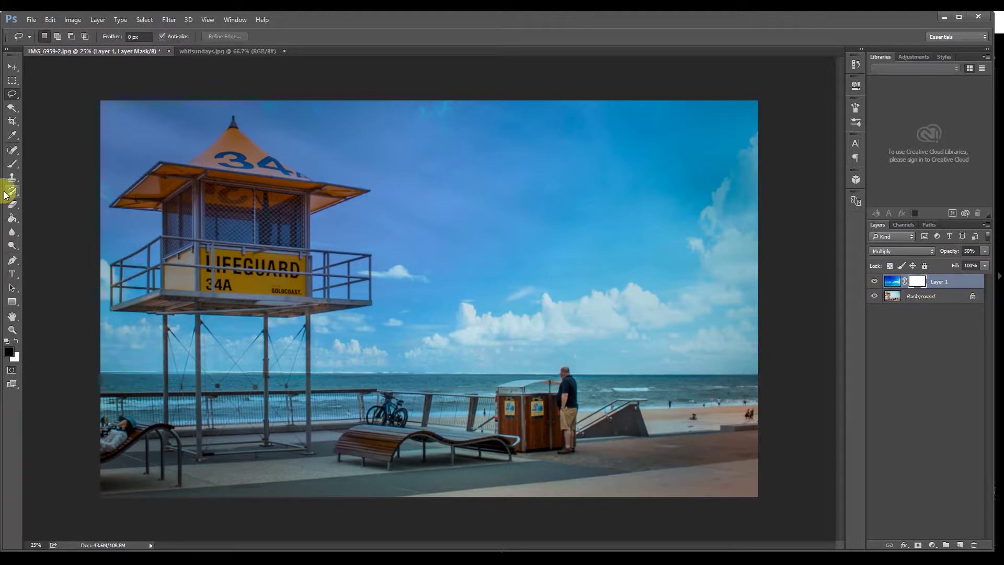
Paint the mask with a 374 px, 0% hardness brush at 48% opacity to reveal the foreground.
{"action": "left_click", "coordinate": [12, 164]}
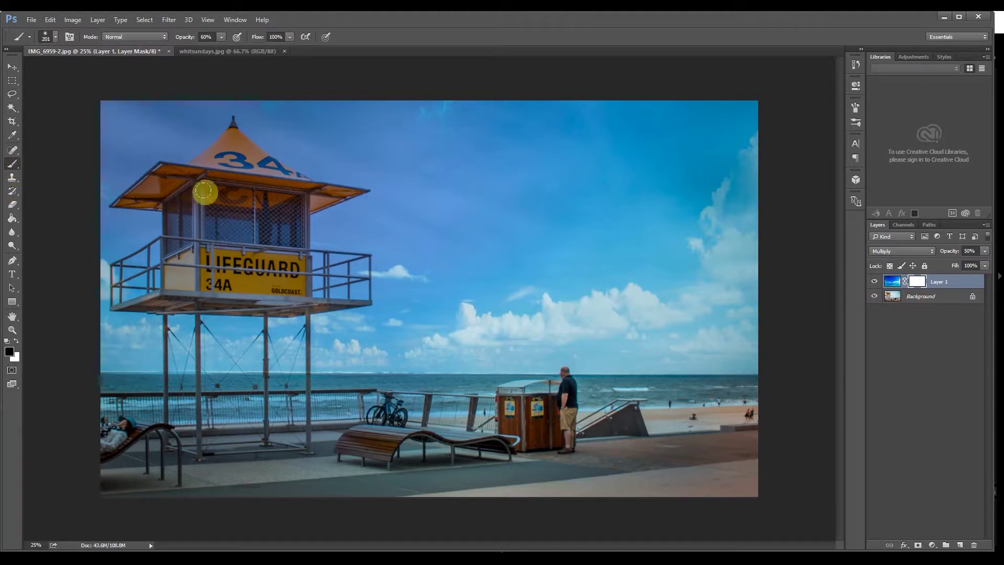
{"action": "left_click", "coordinate": [56, 36]}
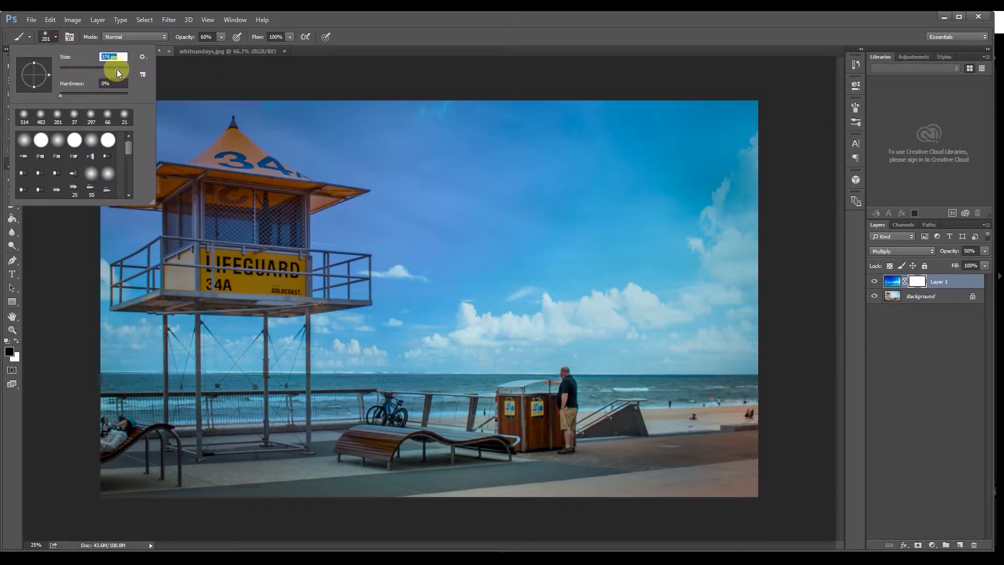
{"action": "left_click", "coordinate": [222, 37]}
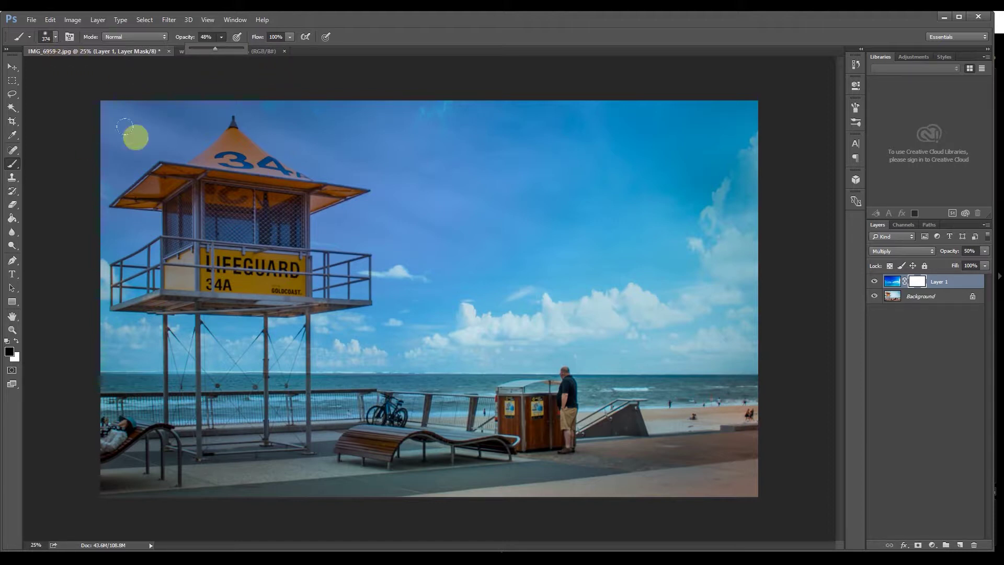
{"action": "left_click", "coordinate": [203, 260]}
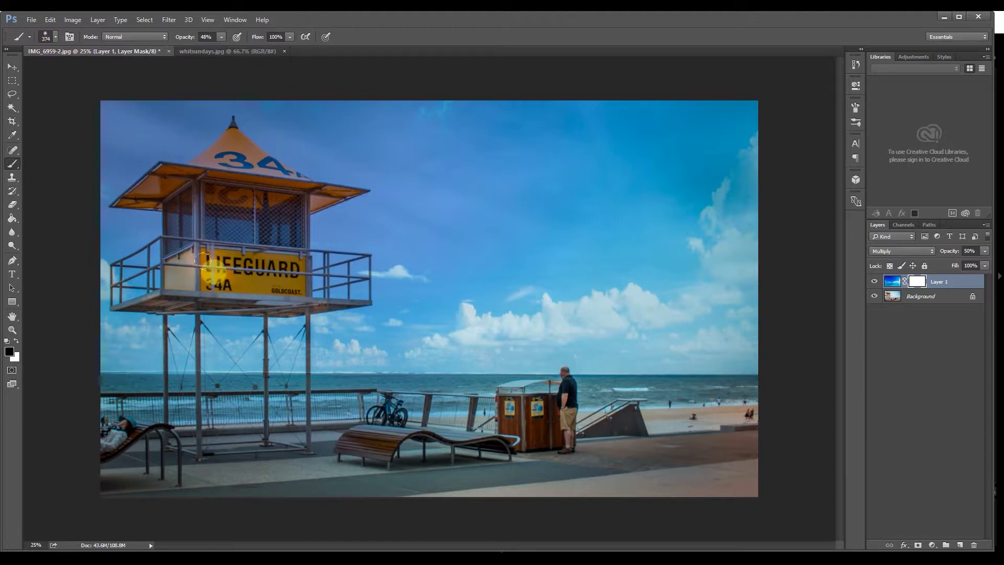
{"action": "mouse_move", "coordinate": [203, 259]}
{"action": "left_mouse_down"}
{"action": "mouse_move", "coordinate": [240, 255]}
{"action": "mouse_move", "coordinate": [215, 261]}
{"action": "mouse_move", "coordinate": [215, 222]}
{"action": "mouse_move", "coordinate": [201, 190]}
{"action": "mouse_move", "coordinate": [176, 206]}
{"action": "mouse_move", "coordinate": [173, 229]}
{"action": "mouse_move", "coordinate": [212, 208]}
{"action": "mouse_move", "coordinate": [241, 230]}
{"action": "mouse_move", "coordinate": [263, 198]}
{"action": "mouse_move", "coordinate": [266, 242]}
{"action": "mouse_move", "coordinate": [181, 244]}
{"action": "mouse_move", "coordinate": [282, 278]}
{"action": "mouse_move", "coordinate": [201, 284]}
{"action": "mouse_move", "coordinate": [279, 286]}
{"action": "mouse_move", "coordinate": [182, 291]}
{"action": "mouse_move", "coordinate": [226, 227]}
{"action": "mouse_move", "coordinate": [226, 157]}
{"action": "mouse_move", "coordinate": [253, 188]}
{"action": "mouse_move", "coordinate": [163, 182]}
{"action": "mouse_move", "coordinate": [266, 198]}
{"action": "mouse_move", "coordinate": [254, 176]}
{"action": "mouse_move", "coordinate": [220, 158]}
{"action": "mouse_move", "coordinate": [281, 181]}
{"action": "mouse_move", "coordinate": [270, 208]}
{"action": "mouse_move", "coordinate": [230, 234]}
{"action": "mouse_move", "coordinate": [238, 250]}
{"action": "mouse_move", "coordinate": [217, 234]}
{"action": "mouse_move", "coordinate": [250, 255]}
{"action": "mouse_move", "coordinate": [259, 278]}
{"action": "mouse_move", "coordinate": [198, 470]}
{"action": "mouse_move", "coordinate": [184, 449]}
{"action": "mouse_move", "coordinate": [182, 460]}
{"action": "mouse_move", "coordinate": [105, 443]}
{"action": "mouse_move", "coordinate": [265, 444]}
{"action": "mouse_move", "coordinate": [109, 472]}
{"action": "mouse_move", "coordinate": [98, 463]}
{"action": "mouse_move", "coordinate": [455, 442]}
{"action": "mouse_move", "coordinate": [270, 452]}
{"action": "mouse_move", "coordinate": [381, 467]}
{"action": "mouse_move", "coordinate": [130, 460]}
{"action": "mouse_move", "coordinate": [107, 430]}
{"action": "mouse_move", "coordinate": [448, 445]}
{"action": "mouse_move", "coordinate": [416, 450]}
{"action": "mouse_move", "coordinate": [543, 440]}
{"action": "mouse_move", "coordinate": [520, 403]}
{"action": "mouse_move", "coordinate": [528, 410]}
{"action": "mouse_move", "coordinate": [514, 436]}
{"action": "mouse_move", "coordinate": [541, 420]}
{"action": "mouse_move", "coordinate": [541, 403]}
{"action": "mouse_move", "coordinate": [672, 445]}
{"action": "mouse_move", "coordinate": [739, 433]}
{"action": "mouse_move", "coordinate": [651, 423]}
{"action": "mouse_move", "coordinate": [728, 420]}
{"action": "mouse_move", "coordinate": [555, 420]}
{"action": "mouse_move", "coordinate": [748, 421]}
{"action": "mouse_move", "coordinate": [631, 494]}
{"action": "mouse_move", "coordinate": [558, 480]}
{"action": "mouse_move", "coordinate": [666, 472]}
{"action": "mouse_move", "coordinate": [541, 454]}
{"action": "mouse_move", "coordinate": [528, 421]}
{"action": "mouse_move", "coordinate": [620, 458]}
{"action": "mouse_move", "coordinate": [702, 464]}
{"action": "mouse_move", "coordinate": [561, 451]}
{"action": "left_mouse_up"}
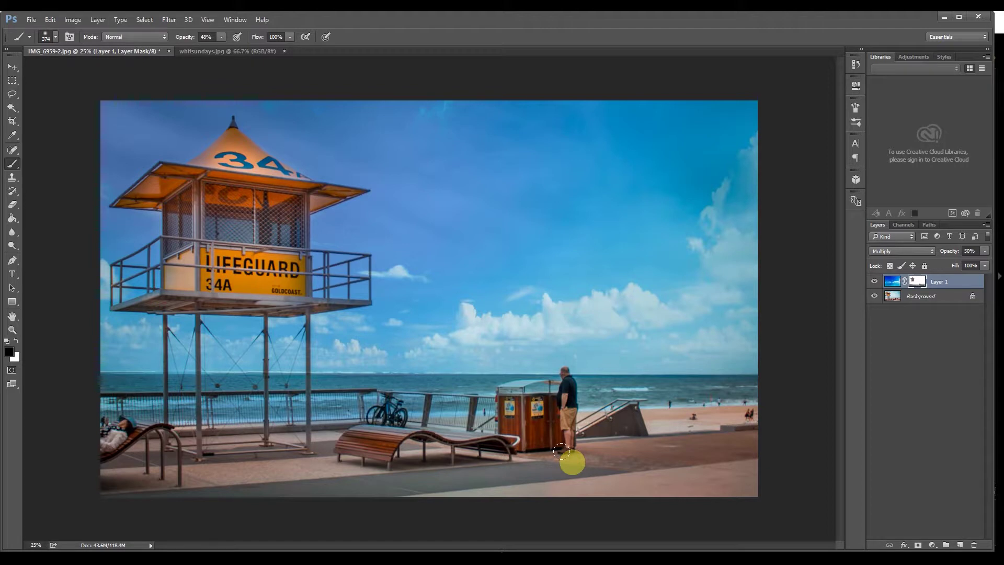
Paint black on Layer 1's mask over the boardwalk and bench to lift the sky overlay.
{"action": "mouse_move", "coordinate": [561, 450]}
{"action": "left_mouse_down"}
{"action": "mouse_move", "coordinate": [511, 408]}
{"action": "mouse_move", "coordinate": [465, 442]}
{"action": "mouse_move", "coordinate": [454, 437]}
{"action": "mouse_move", "coordinate": [457, 425]}
{"action": "mouse_move", "coordinate": [375, 429]}
{"action": "mouse_move", "coordinate": [380, 403]}
{"action": "mouse_move", "coordinate": [368, 404]}
{"action": "mouse_move", "coordinate": [384, 432]}
{"action": "mouse_move", "coordinate": [357, 439]}
{"action": "mouse_move", "coordinate": [386, 445]}
{"action": "mouse_move", "coordinate": [349, 436]}
{"action": "mouse_move", "coordinate": [308, 454]}
{"action": "mouse_move", "coordinate": [423, 459]}
{"action": "mouse_move", "coordinate": [550, 444]}
{"action": "mouse_move", "coordinate": [579, 463]}
{"action": "mouse_move", "coordinate": [736, 446]}
{"action": "mouse_move", "coordinate": [722, 436]}
{"action": "mouse_move", "coordinate": [737, 424]}
{"action": "mouse_move", "coordinate": [550, 476]}
{"action": "mouse_move", "coordinate": [196, 441]}
{"action": "mouse_move", "coordinate": [252, 417]}
{"action": "mouse_move", "coordinate": [218, 266]}
{"action": "mouse_move", "coordinate": [219, 237]}
{"action": "mouse_move", "coordinate": [247, 212]}
{"action": "mouse_move", "coordinate": [241, 272]}
{"action": "mouse_move", "coordinate": [166, 275]}
{"action": "mouse_move", "coordinate": [248, 281]}
{"action": "mouse_move", "coordinate": [165, 284]}
{"action": "mouse_move", "coordinate": [205, 280]}
{"action": "mouse_move", "coordinate": [200, 255]}
{"action": "mouse_move", "coordinate": [192, 275]}
{"action": "mouse_move", "coordinate": [213, 286]}
{"action": "mouse_move", "coordinate": [297, 294]}
{"action": "mouse_move", "coordinate": [249, 281]}
{"action": "mouse_move", "coordinate": [250, 210]}
{"action": "mouse_move", "coordinate": [234, 185]}
{"action": "mouse_move", "coordinate": [193, 172]}
{"action": "mouse_move", "coordinate": [158, 176]}
{"action": "mouse_move", "coordinate": [294, 191]}
{"action": "mouse_move", "coordinate": [249, 180]}
{"action": "mouse_move", "coordinate": [228, 156]}
{"action": "mouse_move", "coordinate": [181, 178]}
{"action": "mouse_move", "coordinate": [207, 186]}
{"action": "mouse_move", "coordinate": [212, 265]}
{"action": "mouse_move", "coordinate": [249, 275]}
{"action": "mouse_move", "coordinate": [244, 286]}
{"action": "mouse_move", "coordinate": [220, 285]}
{"action": "left_mouse_up"}
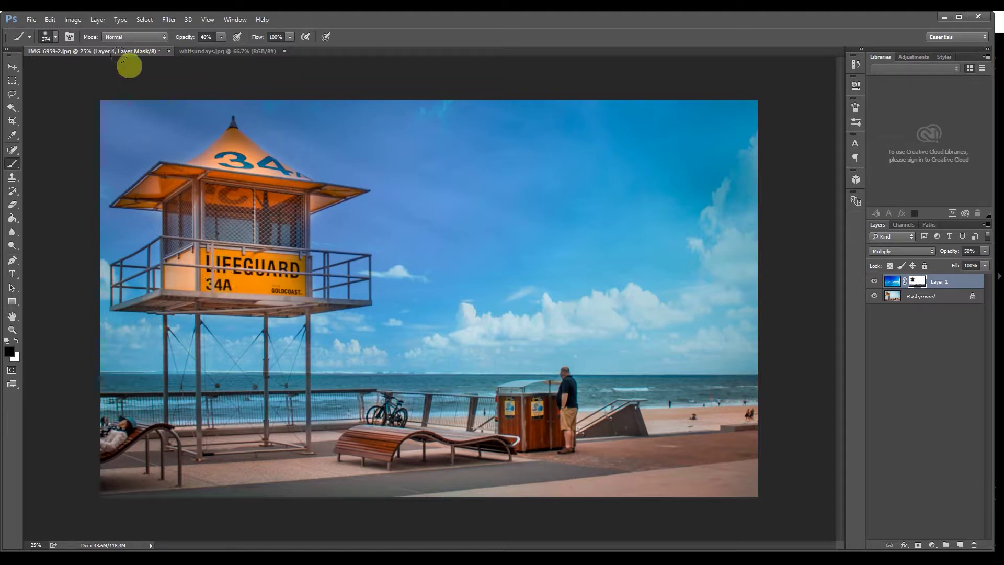
Shrink the brush to 133 px and paint black over the tower's roof, sign and platform.
{"action": "left_click", "coordinate": [55, 36]}
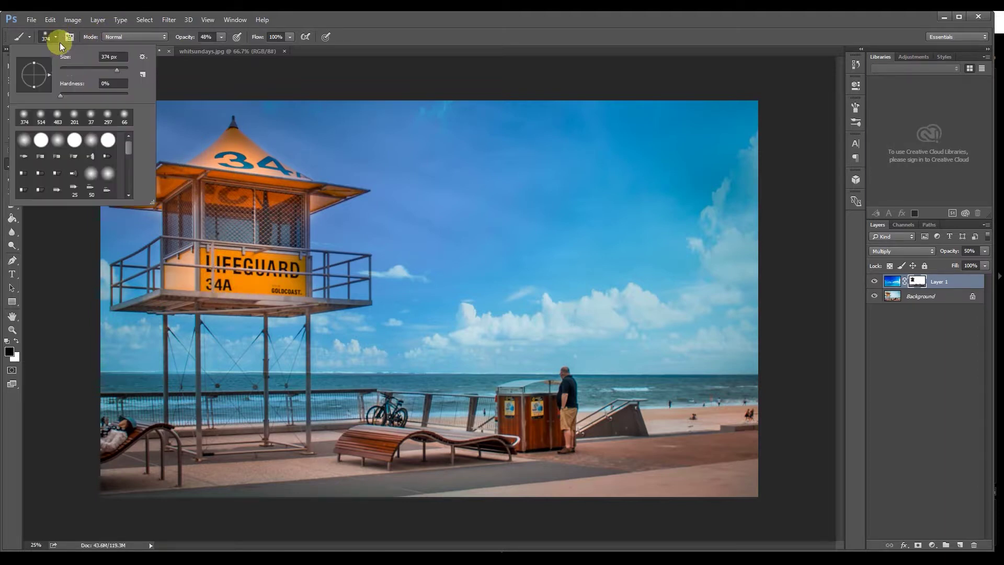
{"action": "left_click", "coordinate": [234, 144]}
{"action": "mouse_move", "coordinate": [228, 144]}
{"action": "left_mouse_down"}
{"action": "mouse_move", "coordinate": [201, 169]}
{"action": "mouse_move", "coordinate": [244, 143]}
{"action": "mouse_move", "coordinate": [269, 170]}
{"action": "mouse_move", "coordinate": [262, 182]}
{"action": "mouse_move", "coordinate": [266, 168]}
{"action": "mouse_move", "coordinate": [296, 186]}
{"action": "mouse_move", "coordinate": [291, 209]}
{"action": "mouse_move", "coordinate": [300, 199]}
{"action": "mouse_move", "coordinate": [345, 196]}
{"action": "mouse_move", "coordinate": [311, 196]}
{"action": "mouse_move", "coordinate": [284, 210]}
{"action": "mouse_move", "coordinate": [165, 183]}
{"action": "mouse_move", "coordinate": [128, 209]}
{"action": "mouse_move", "coordinate": [172, 207]}
{"action": "mouse_move", "coordinate": [154, 204]}
{"action": "mouse_move", "coordinate": [159, 178]}
{"action": "mouse_move", "coordinate": [125, 217]}
{"action": "left_mouse_up"}
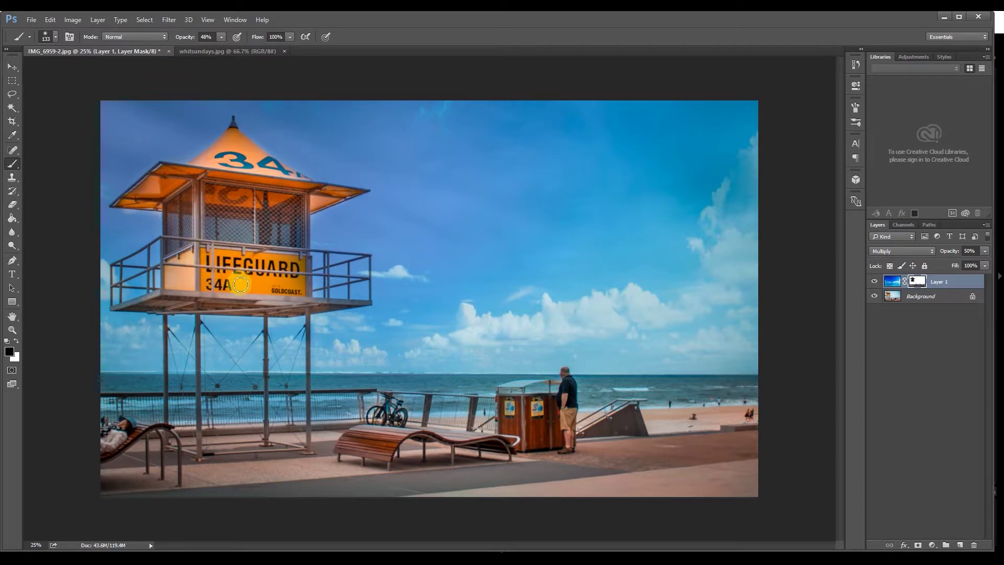
{"action": "mouse_move", "coordinate": [240, 285]}
{"action": "left_mouse_down"}
{"action": "mouse_move", "coordinate": [257, 302]}
{"action": "mouse_move", "coordinate": [309, 302]}
{"action": "mouse_move", "coordinate": [109, 309]}
{"action": "mouse_move", "coordinate": [366, 305]}
{"action": "mouse_move", "coordinate": [301, 297]}
{"action": "mouse_move", "coordinate": [304, 223]}
{"action": "mouse_move", "coordinate": [292, 256]}
{"action": "mouse_move", "coordinate": [262, 255]}
{"action": "mouse_move", "coordinate": [219, 246]}
{"action": "mouse_move", "coordinate": [188, 218]}
{"action": "mouse_move", "coordinate": [159, 233]}
{"action": "mouse_move", "coordinate": [150, 213]}
{"action": "mouse_move", "coordinate": [169, 209]}
{"action": "mouse_move", "coordinate": [170, 270]}
{"action": "mouse_move", "coordinate": [185, 206]}
{"action": "mouse_move", "coordinate": [197, 248]}
{"action": "mouse_move", "coordinate": [220, 258]}
{"action": "mouse_move", "coordinate": [223, 279]}
{"action": "mouse_move", "coordinate": [277, 295]}
{"action": "mouse_move", "coordinate": [227, 303]}
{"action": "mouse_move", "coordinate": [212, 232]}
{"action": "mouse_move", "coordinate": [220, 159]}
{"action": "mouse_move", "coordinate": [189, 176]}
{"action": "mouse_move", "coordinate": [234, 144]}
{"action": "mouse_move", "coordinate": [262, 157]}
{"action": "mouse_move", "coordinate": [237, 139]}
{"action": "mouse_move", "coordinate": [282, 189]}
{"action": "mouse_move", "coordinate": [213, 210]}
{"action": "mouse_move", "coordinate": [193, 239]}
{"action": "mouse_move", "coordinate": [434, 448]}
{"action": "mouse_move", "coordinate": [492, 391]}
{"action": "mouse_move", "coordinate": [509, 420]}
{"action": "mouse_move", "coordinate": [512, 409]}
{"action": "mouse_move", "coordinate": [542, 418]}
{"action": "mouse_move", "coordinate": [550, 409]}
{"action": "mouse_move", "coordinate": [568, 430]}
{"action": "mouse_move", "coordinate": [554, 381]}
{"action": "mouse_move", "coordinate": [440, 436]}
{"action": "mouse_move", "coordinate": [358, 444]}
{"action": "mouse_move", "coordinate": [399, 410]}
{"action": "mouse_move", "coordinate": [393, 431]}
{"action": "left_mouse_up"}
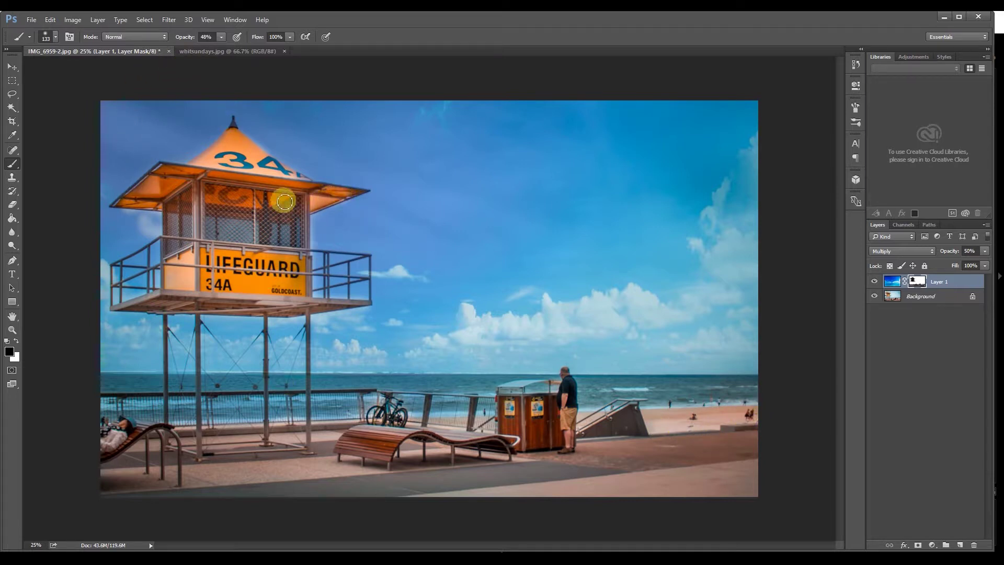
{"action": "mouse_move", "coordinate": [221, 162]}
{"action": "left_mouse_down"}
{"action": "mouse_move", "coordinate": [232, 140]}
{"action": "mouse_move", "coordinate": [176, 186]}
{"action": "mouse_move", "coordinate": [196, 184]}
{"action": "mouse_move", "coordinate": [161, 185]}
{"action": "mouse_move", "coordinate": [138, 201]}
{"action": "mouse_move", "coordinate": [216, 208]}
{"action": "mouse_move", "coordinate": [208, 266]}
{"action": "mouse_move", "coordinate": [281, 271]}
{"action": "mouse_move", "coordinate": [283, 286]}
{"action": "mouse_move", "coordinate": [154, 282]}
{"action": "mouse_move", "coordinate": [187, 287]}
{"action": "mouse_move", "coordinate": [184, 252]}
{"action": "mouse_move", "coordinate": [177, 285]}
{"action": "left_mouse_up"}
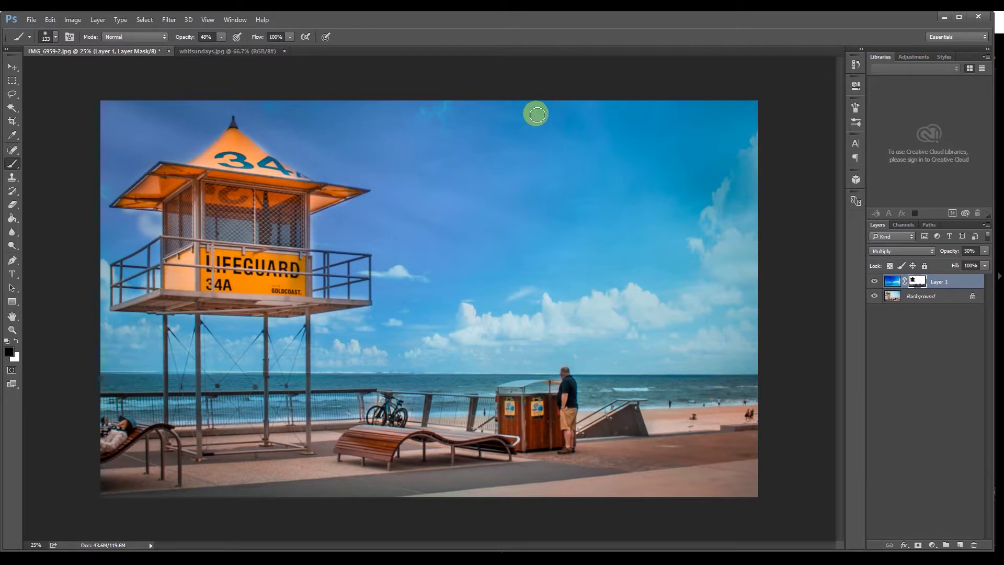
{"action": "left_click", "coordinate": [916, 272]}
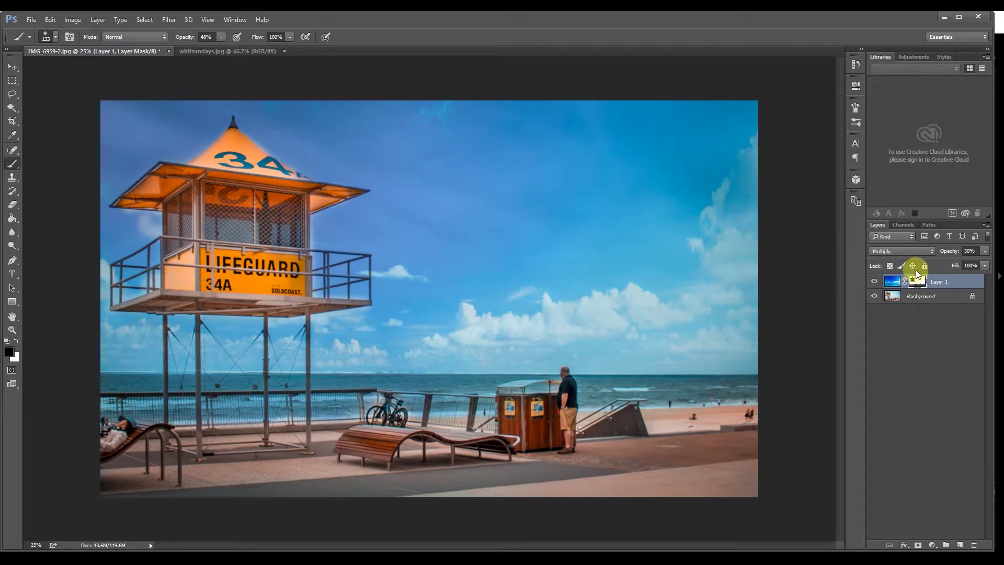
Paint white on the mask along the tower's left edge to remove the glowing halo.
{"action": "left_click", "coordinate": [17, 342]}
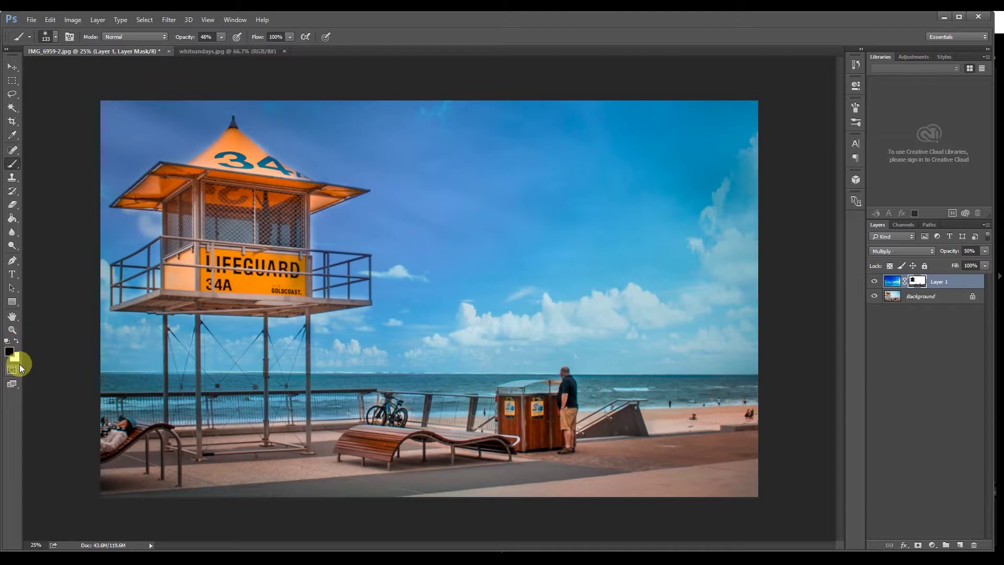
{"action": "left_click", "coordinate": [19, 342]}
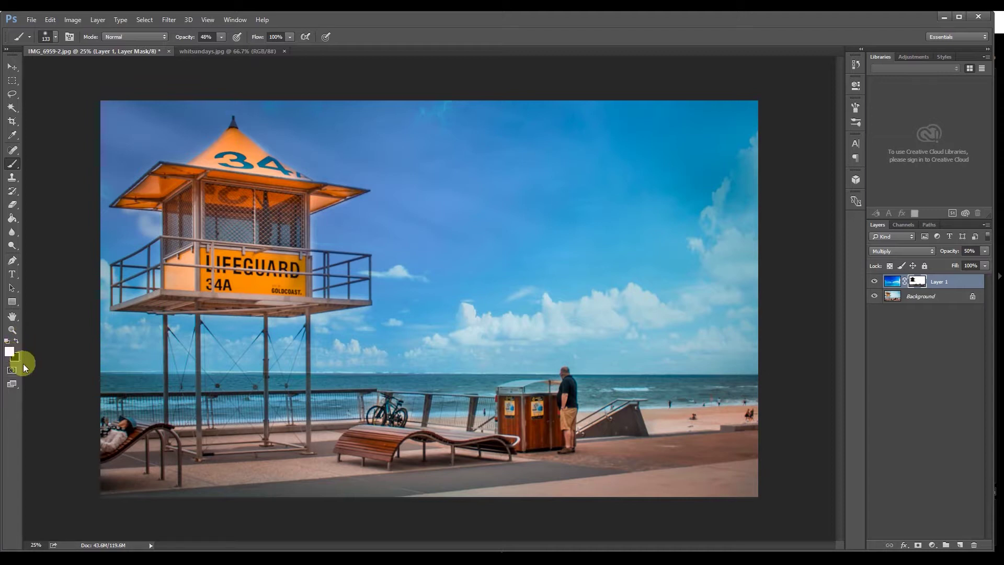
{"action": "mouse_move", "coordinate": [153, 230]}
{"action": "left_mouse_down"}
{"action": "mouse_move", "coordinate": [117, 213]}
{"action": "mouse_move", "coordinate": [148, 236]}
{"action": "mouse_move", "coordinate": [144, 220]}
{"action": "mouse_move", "coordinate": [101, 191]}
{"action": "mouse_move", "coordinate": [130, 191]}
{"action": "mouse_move", "coordinate": [143, 228]}
{"action": "mouse_move", "coordinate": [209, 129]}
{"action": "mouse_move", "coordinate": [196, 153]}
{"action": "mouse_move", "coordinate": [279, 132]}
{"action": "mouse_move", "coordinate": [268, 156]}
{"action": "mouse_move", "coordinate": [334, 175]}
{"action": "mouse_move", "coordinate": [345, 215]}
{"action": "mouse_move", "coordinate": [353, 206]}
{"action": "mouse_move", "coordinate": [316, 240]}
{"action": "mouse_move", "coordinate": [387, 255]}
{"action": "mouse_move", "coordinate": [325, 238]}
{"action": "mouse_move", "coordinate": [450, 151]}
{"action": "mouse_move", "coordinate": [112, 280]}
{"action": "mouse_move", "coordinate": [175, 359]}
{"action": "mouse_move", "coordinate": [665, 410]}
{"action": "mouse_move", "coordinate": [54, 322]}
{"action": "mouse_move", "coordinate": [263, 297]}
{"action": "mouse_move", "coordinate": [132, 327]}
{"action": "mouse_move", "coordinate": [108, 225]}
{"action": "mouse_move", "coordinate": [246, 108]}
{"action": "mouse_move", "coordinate": [203, 154]}
{"action": "left_mouse_up"}
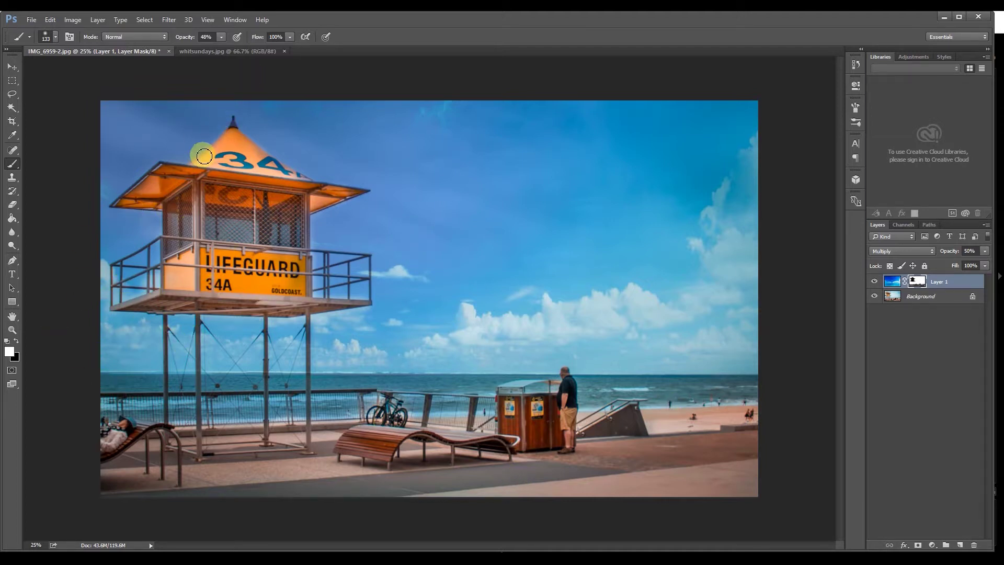
{"action": "left_click", "coordinate": [17, 341]}
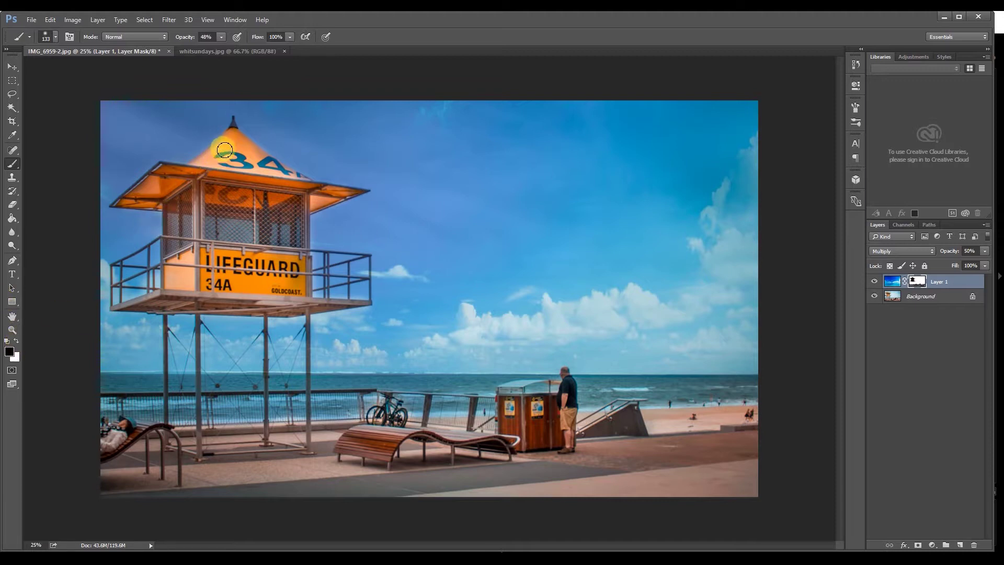
Paint black over the roof around 34A, then white along the roof's right edge to restore sky.
{"action": "mouse_move", "coordinate": [225, 150]}
{"action": "left_mouse_down"}
{"action": "mouse_move", "coordinate": [201, 160]}
{"action": "mouse_move", "coordinate": [239, 148]}
{"action": "mouse_move", "coordinate": [287, 184]}
{"action": "mouse_move", "coordinate": [328, 196]}
{"action": "left_mouse_up"}
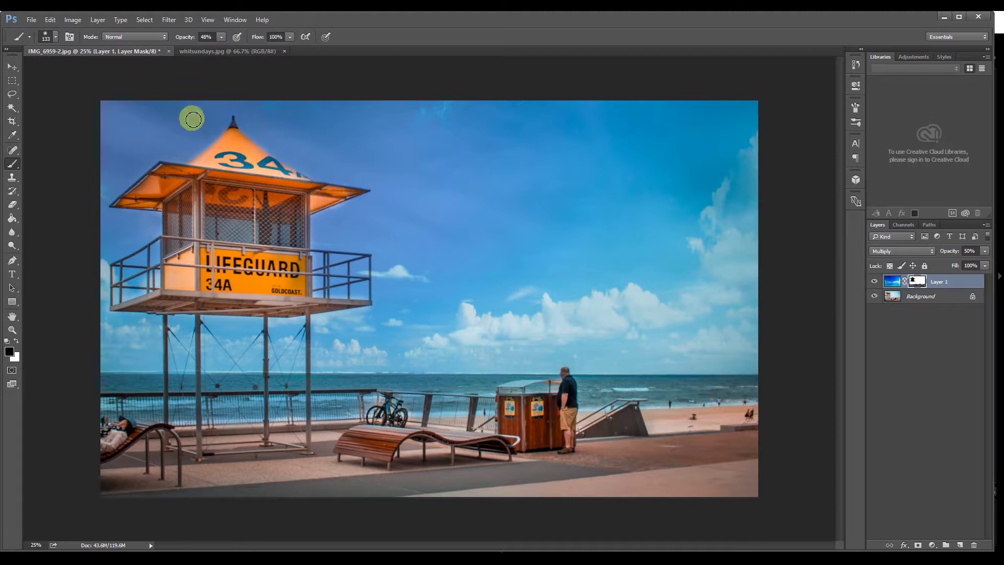
{"action": "left_click", "coordinate": [16, 341]}
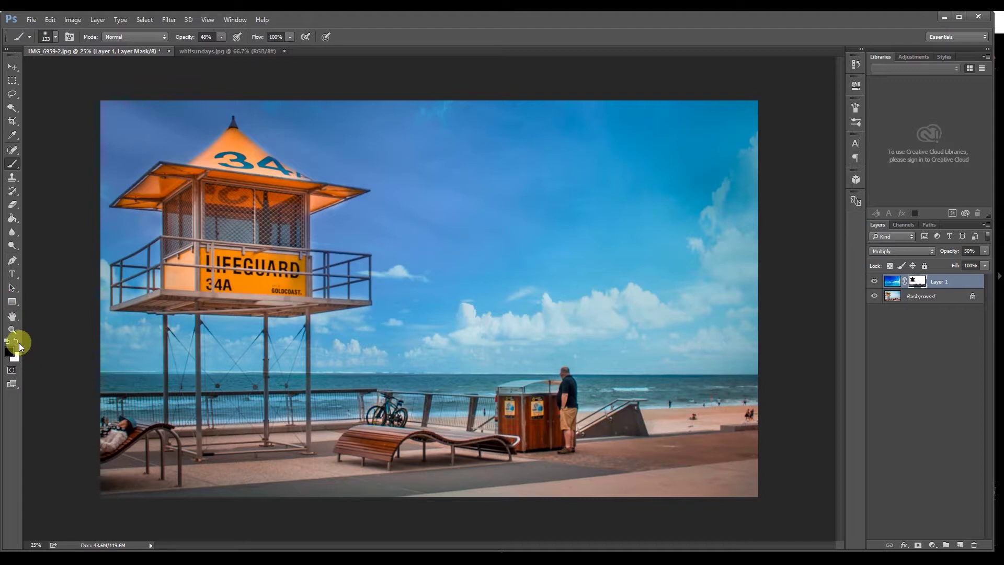
{"action": "mouse_move", "coordinate": [353, 241]}
{"action": "left_mouse_down"}
{"action": "mouse_move", "coordinate": [347, 211]}
{"action": "mouse_move", "coordinate": [339, 217]}
{"action": "mouse_move", "coordinate": [674, 240]}
{"action": "mouse_move", "coordinate": [699, 303]}
{"action": "left_mouse_up"}
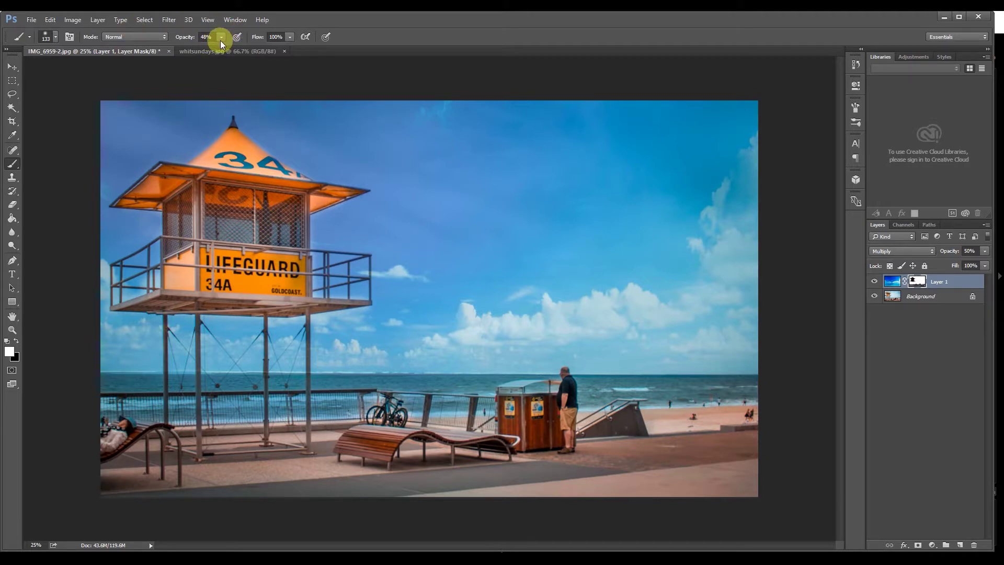
At 25% brush opacity, lightly paint black along the horizon, railings, bench and lower foreground.
{"action": "left_click", "coordinate": [16, 341]}
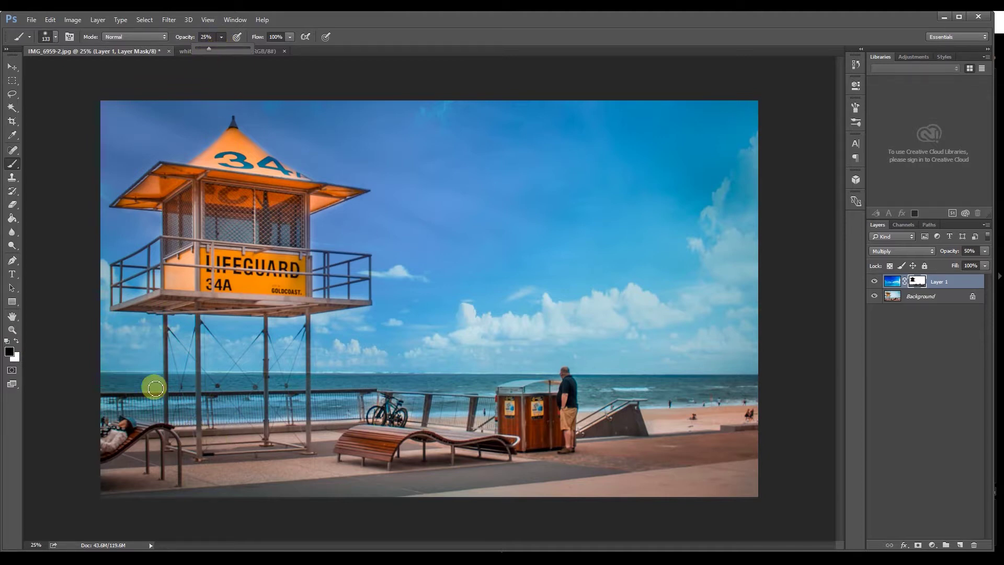
{"action": "left_click", "coordinate": [139, 386]}
{"action": "mouse_move", "coordinate": [138, 381]}
{"action": "left_mouse_down"}
{"action": "mouse_move", "coordinate": [206, 391]}
{"action": "mouse_move", "coordinate": [113, 402]}
{"action": "mouse_move", "coordinate": [239, 383]}
{"action": "mouse_move", "coordinate": [215, 390]}
{"action": "mouse_move", "coordinate": [266, 408]}
{"action": "mouse_move", "coordinate": [268, 386]}
{"action": "mouse_move", "coordinate": [491, 385]}
{"action": "mouse_move", "coordinate": [420, 382]}
{"action": "mouse_move", "coordinate": [475, 378]}
{"action": "mouse_move", "coordinate": [451, 401]}
{"action": "mouse_move", "coordinate": [375, 410]}
{"action": "mouse_move", "coordinate": [377, 397]}
{"action": "mouse_move", "coordinate": [278, 406]}
{"action": "mouse_move", "coordinate": [234, 402]}
{"action": "mouse_move", "coordinate": [252, 389]}
{"action": "mouse_move", "coordinate": [215, 382]}
{"action": "mouse_move", "coordinate": [100, 385]}
{"action": "mouse_move", "coordinate": [145, 384]}
{"action": "mouse_move", "coordinate": [233, 411]}
{"action": "mouse_move", "coordinate": [454, 407]}
{"action": "mouse_move", "coordinate": [446, 397]}
{"action": "mouse_move", "coordinate": [522, 383]}
{"action": "mouse_move", "coordinate": [665, 391]}
{"action": "mouse_move", "coordinate": [597, 391]}
{"action": "mouse_move", "coordinate": [656, 395]}
{"action": "mouse_move", "coordinate": [740, 386]}
{"action": "mouse_move", "coordinate": [697, 382]}
{"action": "mouse_move", "coordinate": [757, 387]}
{"action": "mouse_move", "coordinate": [525, 385]}
{"action": "mouse_move", "coordinate": [455, 396]}
{"action": "mouse_move", "coordinate": [489, 394]}
{"action": "mouse_move", "coordinate": [417, 393]}
{"action": "mouse_move", "coordinate": [487, 385]}
{"action": "mouse_move", "coordinate": [241, 383]}
{"action": "mouse_move", "coordinate": [367, 386]}
{"action": "mouse_move", "coordinate": [298, 393]}
{"action": "mouse_move", "coordinate": [359, 394]}
{"action": "mouse_move", "coordinate": [293, 380]}
{"action": "mouse_move", "coordinate": [111, 386]}
{"action": "mouse_move", "coordinate": [256, 403]}
{"action": "mouse_move", "coordinate": [232, 411]}
{"action": "mouse_move", "coordinate": [605, 395]}
{"action": "mouse_move", "coordinate": [674, 401]}
{"action": "mouse_move", "coordinate": [780, 381]}
{"action": "mouse_move", "coordinate": [998, 422]}
{"action": "left_mouse_up"}
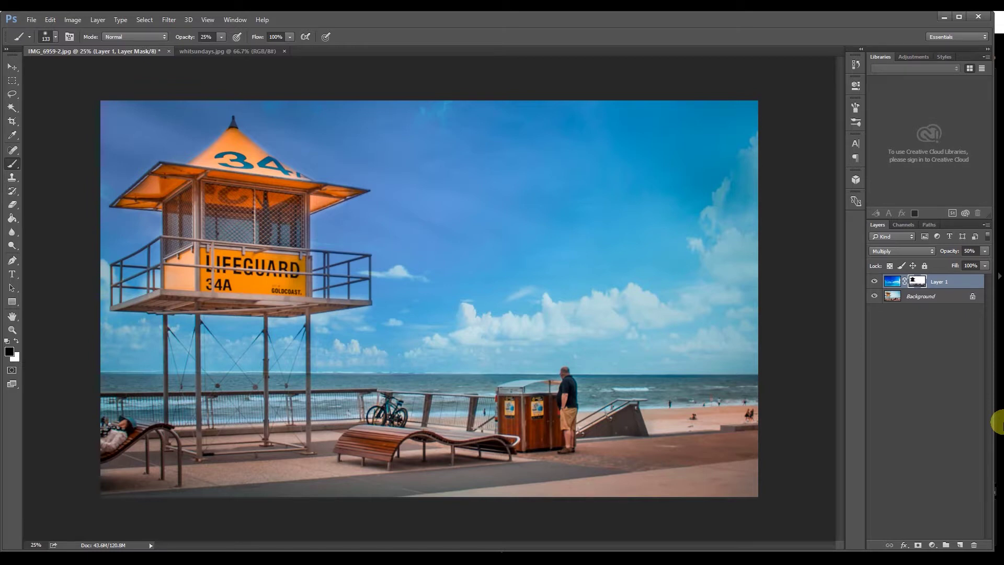
{"action": "left_click_drag", "start_coordinate": [998, 423], "coordinate": [761, 472]}
{"action": "mouse_move", "coordinate": [277, 549]}
{"action": "left_mouse_down"}
{"action": "mouse_move", "coordinate": [370, 459]}
{"action": "mouse_move", "coordinate": [482, 549]}
{"action": "left_mouse_up"}
{"action": "left_click_drag", "start_coordinate": [575, 382], "coordinate": [251, 367]}
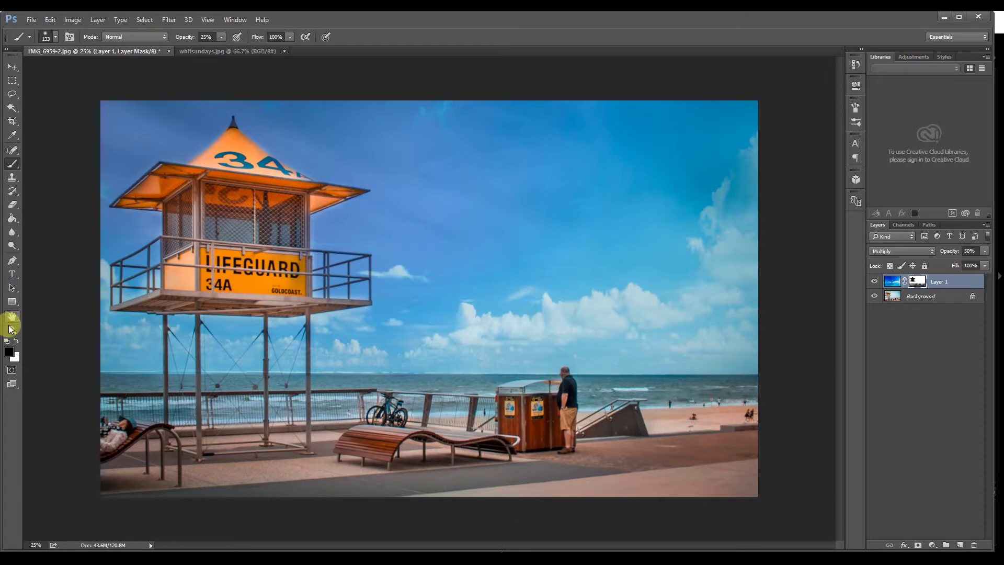
Zoom in on the man and paint black at 70% brush opacity over his neck and head.
{"action": "left_click", "coordinate": [9, 332]}
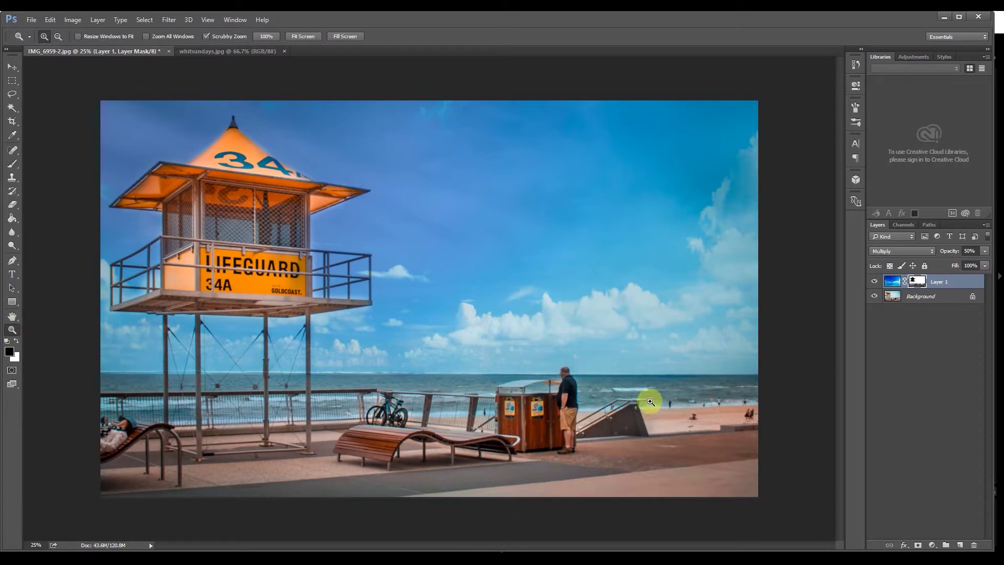
{"action": "left_click", "coordinate": [571, 375]}
{"action": "left_click_drag", "start_coordinate": [571, 374], "coordinate": [547, 333]}
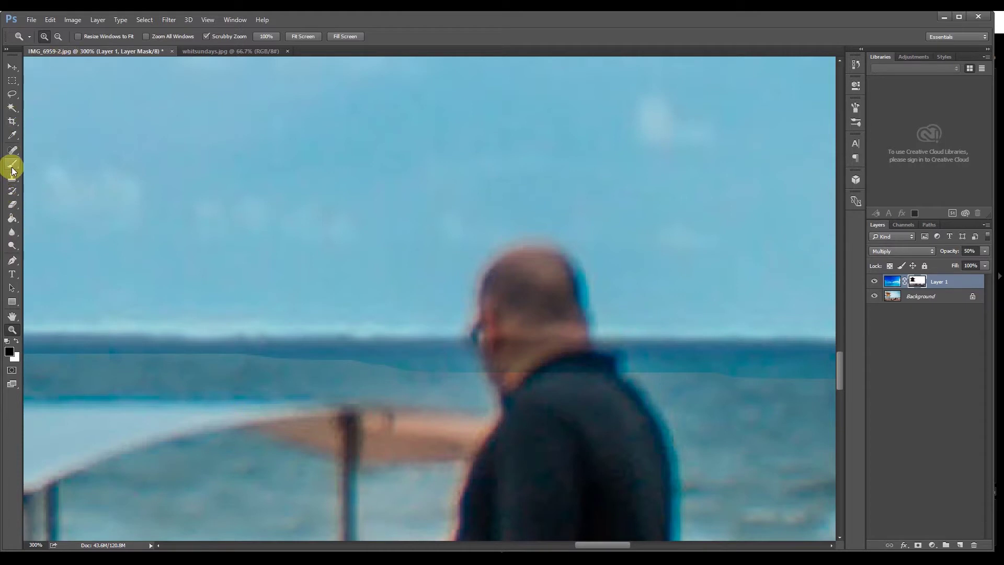
{"action": "left_click", "coordinate": [11, 164]}
{"action": "left_click", "coordinate": [57, 37]}
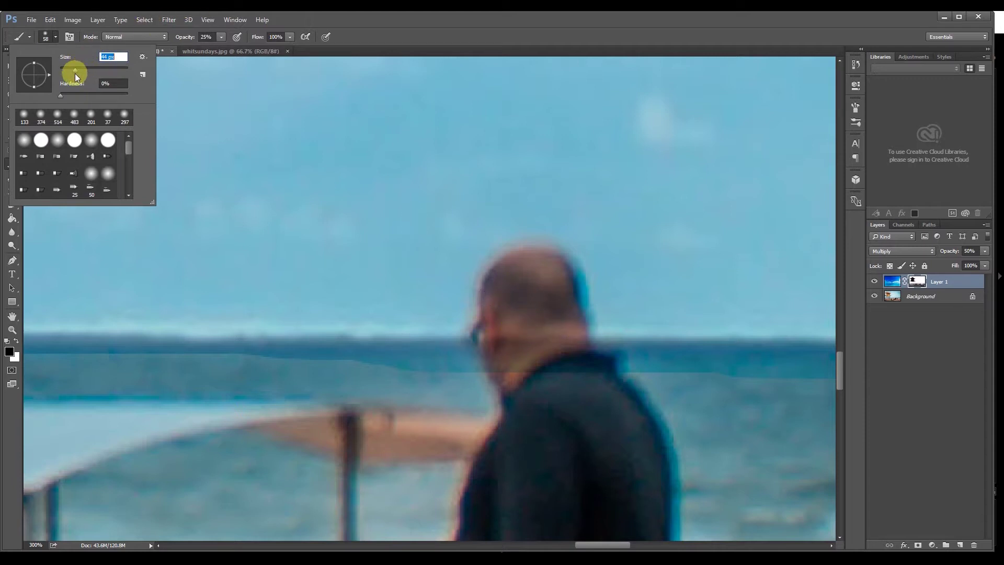
{"action": "left_click", "coordinate": [221, 37]}
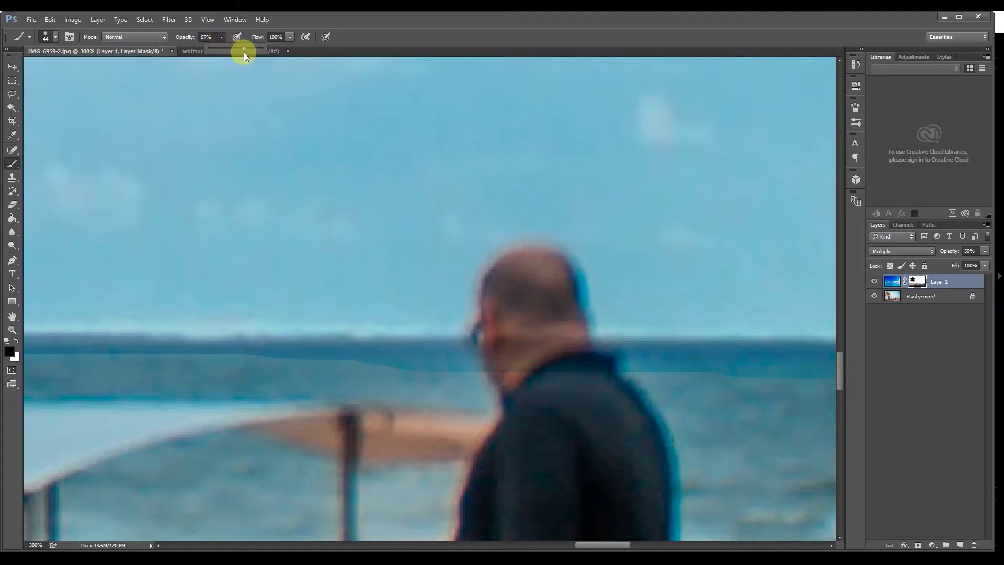
{"action": "left_click", "coordinate": [520, 305]}
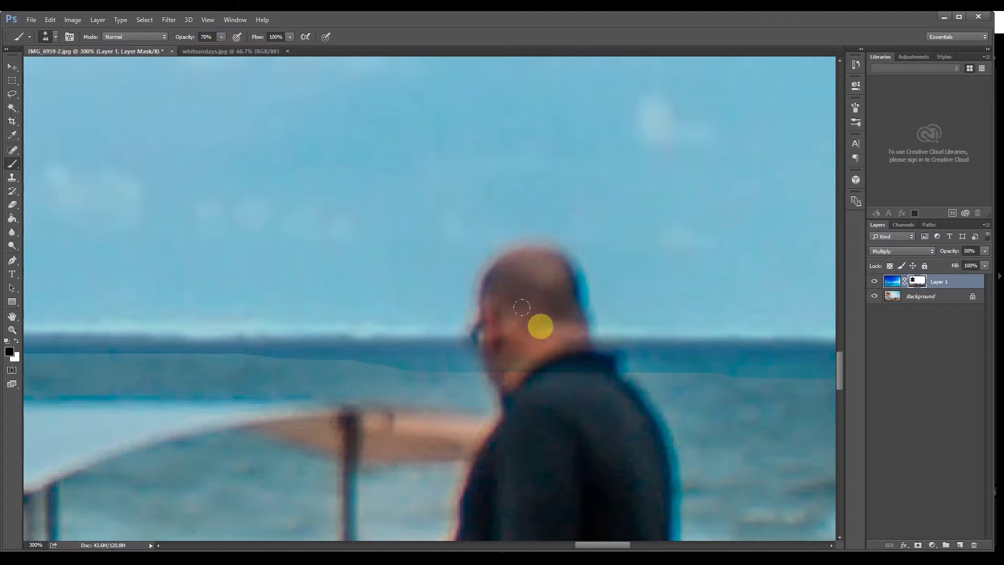
{"action": "mouse_move", "coordinate": [519, 324]}
{"action": "left_mouse_down"}
{"action": "mouse_move", "coordinate": [494, 333]}
{"action": "mouse_move", "coordinate": [506, 366]}
{"action": "mouse_move", "coordinate": [517, 268]}
{"action": "mouse_move", "coordinate": [505, 264]}
{"action": "mouse_move", "coordinate": [492, 325]}
{"action": "mouse_move", "coordinate": [530, 286]}
{"action": "mouse_move", "coordinate": [507, 375]}
{"action": "mouse_move", "coordinate": [517, 412]}
{"action": "mouse_move", "coordinate": [544, 439]}
{"action": "mouse_move", "coordinate": [373, 423]}
{"action": "mouse_move", "coordinate": [474, 420]}
{"action": "mouse_move", "coordinate": [537, 308]}
{"action": "mouse_move", "coordinate": [492, 453]}
{"action": "mouse_move", "coordinate": [555, 391]}
{"action": "mouse_move", "coordinate": [338, 441]}
{"action": "mouse_move", "coordinate": [477, 420]}
{"action": "mouse_move", "coordinate": [511, 394]}
{"action": "mouse_move", "coordinate": [515, 321]}
{"action": "mouse_move", "coordinate": [432, 441]}
{"action": "mouse_move", "coordinate": [499, 415]}
{"action": "mouse_move", "coordinate": [521, 283]}
{"action": "mouse_move", "coordinate": [488, 299]}
{"action": "mouse_move", "coordinate": [556, 318]}
{"action": "mouse_move", "coordinate": [45, 230]}
{"action": "mouse_move", "coordinate": [497, 390]}
{"action": "mouse_move", "coordinate": [541, 306]}
{"action": "mouse_move", "coordinate": [528, 258]}
{"action": "mouse_move", "coordinate": [519, 351]}
{"action": "mouse_move", "coordinate": [571, 438]}
{"action": "mouse_move", "coordinate": [593, 410]}
{"action": "mouse_move", "coordinate": [530, 419]}
{"action": "mouse_move", "coordinate": [539, 415]}
{"action": "left_mouse_up"}
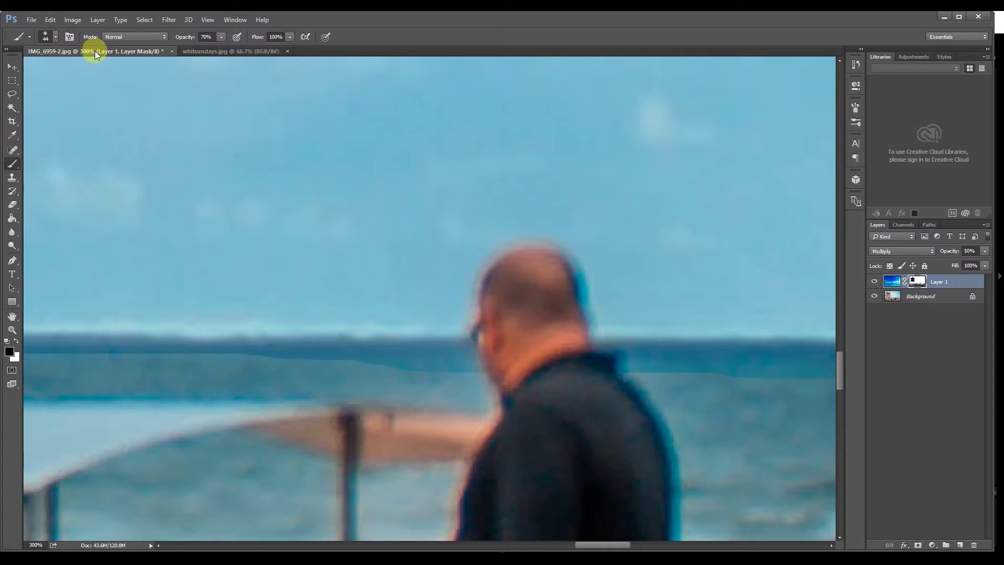
{"action": "left_click", "coordinate": [12, 330]}
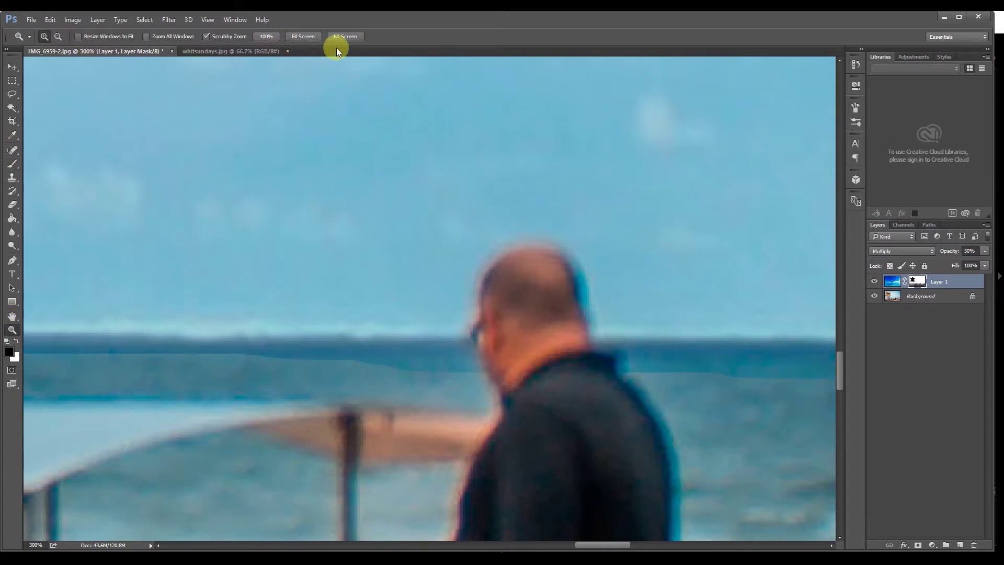
Fit the photo on screen, toggle Layer 1 off and on to compare, then target its image.
{"action": "left_click", "coordinate": [306, 37]}
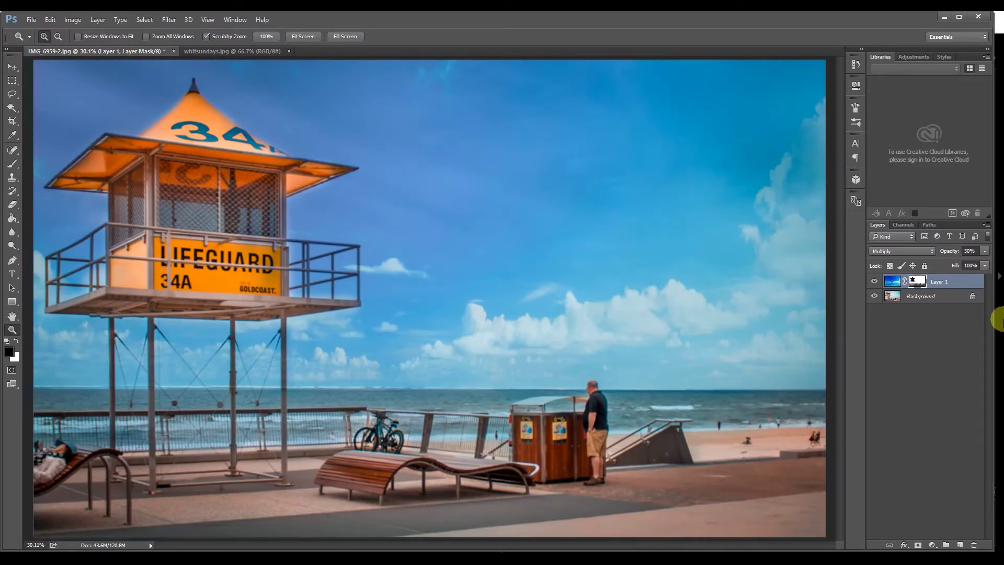
{"action": "left_click", "coordinate": [875, 283]}
{"action": "left_click", "coordinate": [875, 283]}
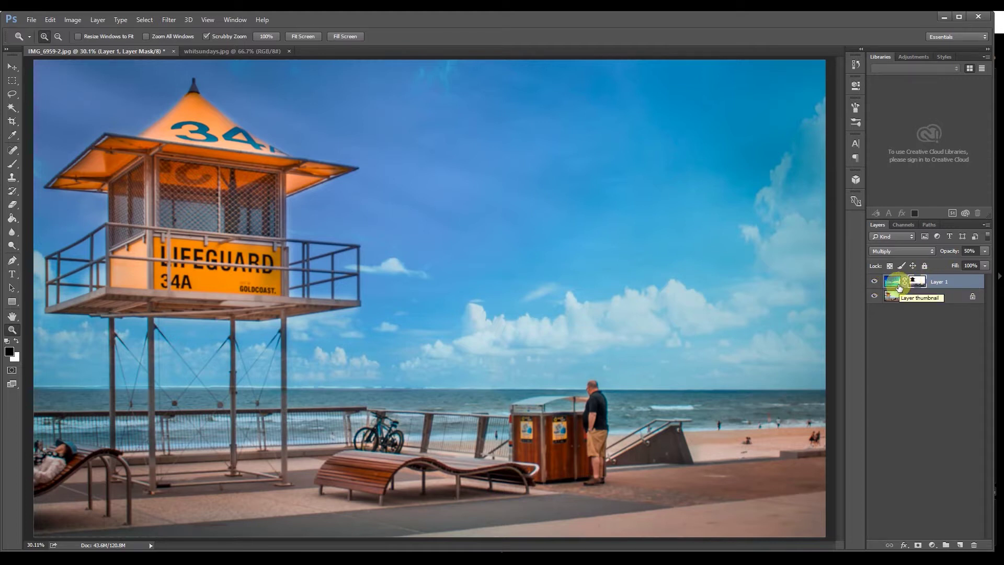
{"action": "left_click", "coordinate": [898, 285]}
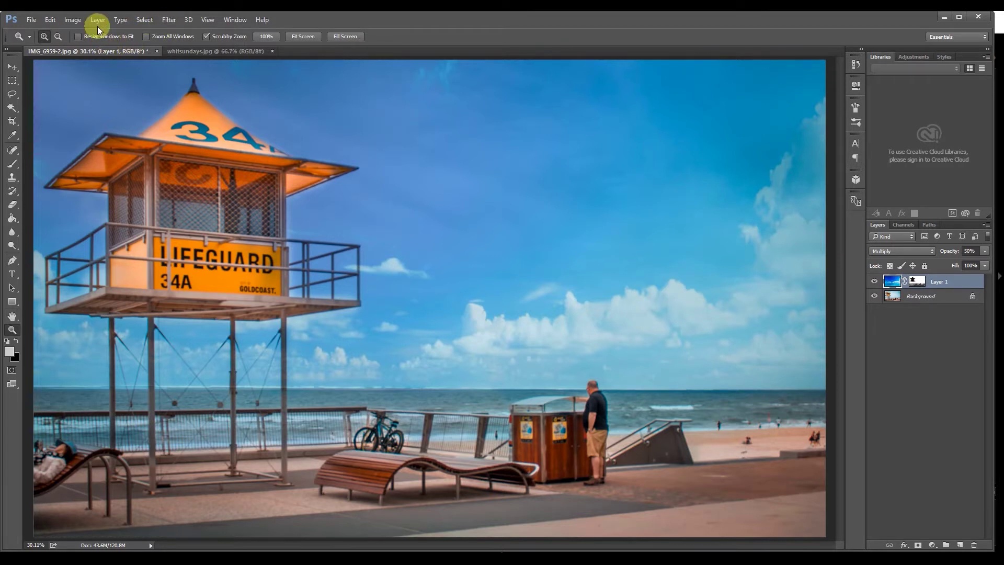
{"action": "left_click", "coordinate": [74, 20]}
Apply Color Balance to Layer 1's midtones: Cyan-Red -14, Magenta-Green -18, Yellow-Blue +13.
{"action": "mouse_move", "coordinate": [98, 46]}
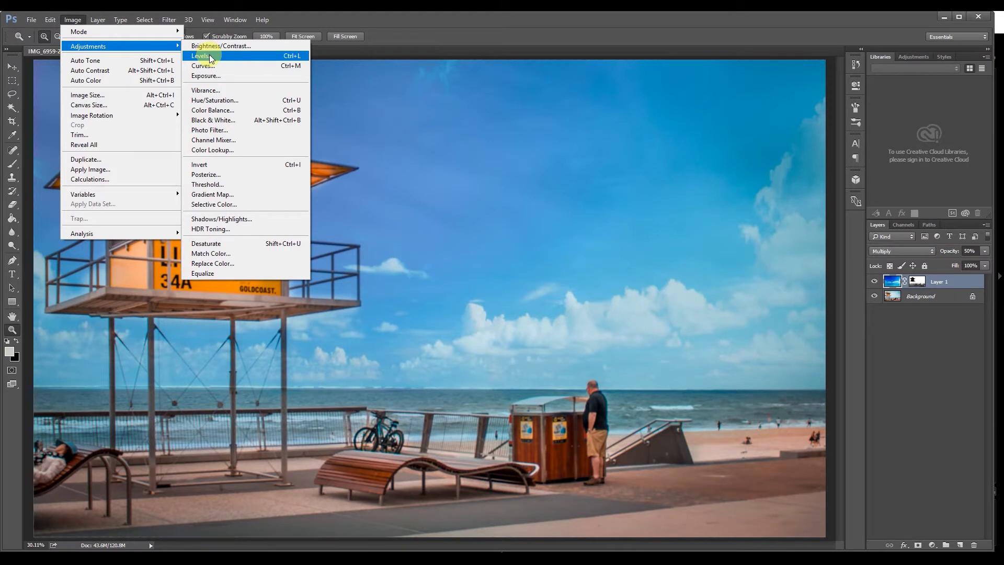
{"action": "left_click", "coordinate": [212, 110]}
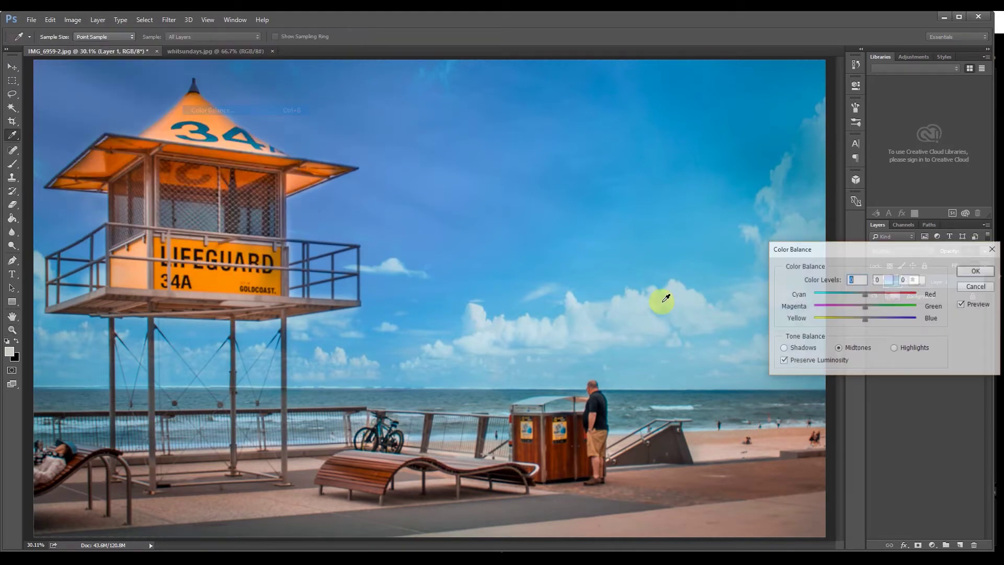
{"action": "left_click_drag", "start_coordinate": [869, 318], "coordinate": [858, 309]}
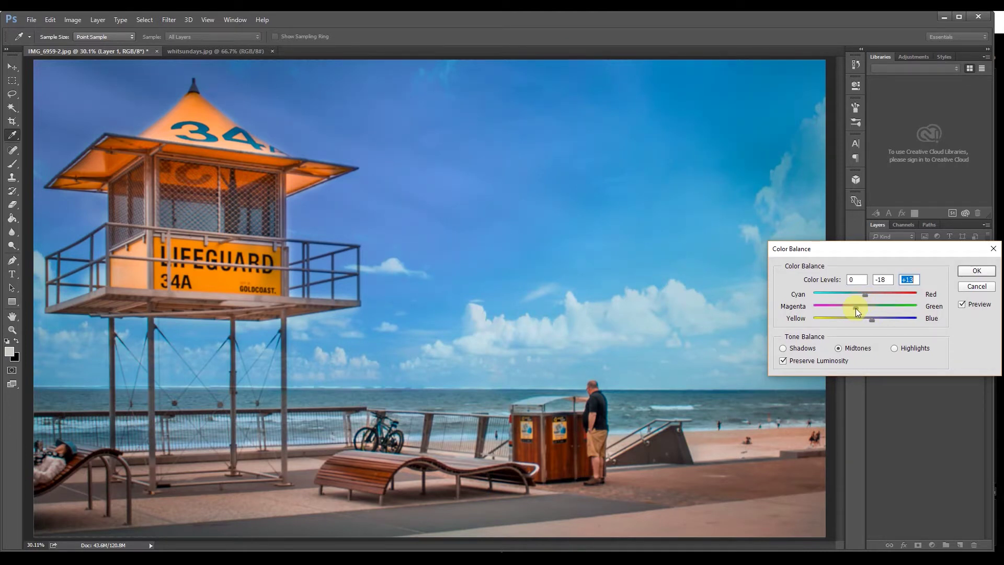
{"action": "left_click_drag", "start_coordinate": [855, 309], "coordinate": [856, 309]}
{"action": "left_click_drag", "start_coordinate": [860, 297], "coordinate": [858, 295]}
{"action": "left_click", "coordinate": [975, 271]}
{"action": "key", "text": "z"}
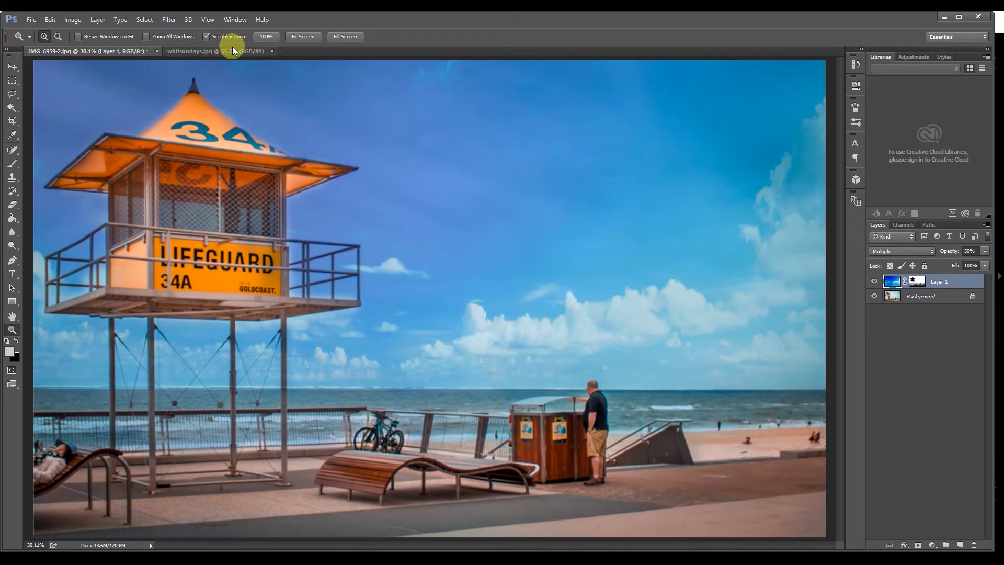
Apply Brightness/Contrast to Layer 1 with Brightness -8 and Contrast 17.
{"action": "left_click", "coordinate": [74, 20]}
{"action": "mouse_move", "coordinate": [88, 47]}
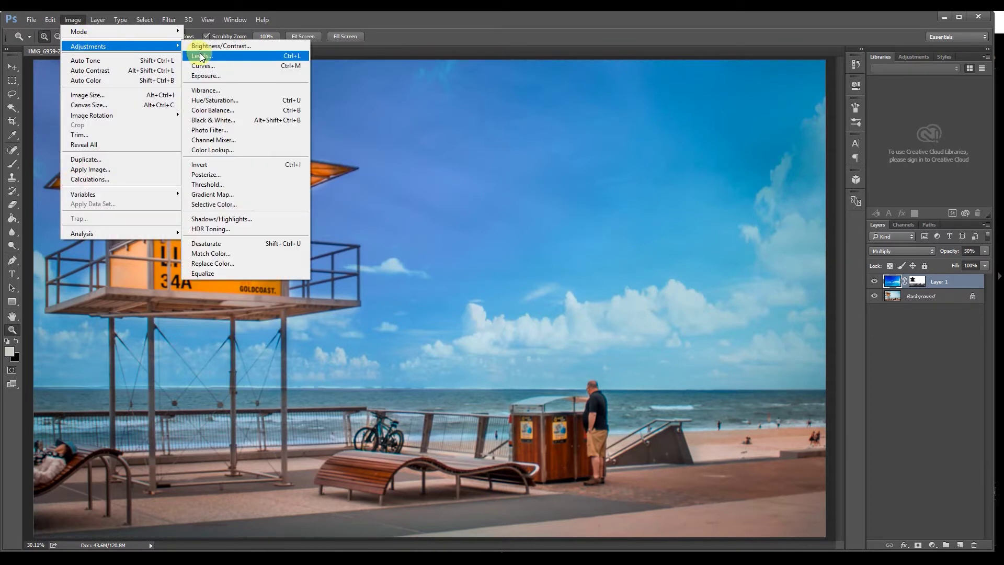
{"action": "left_click", "coordinate": [209, 48]}
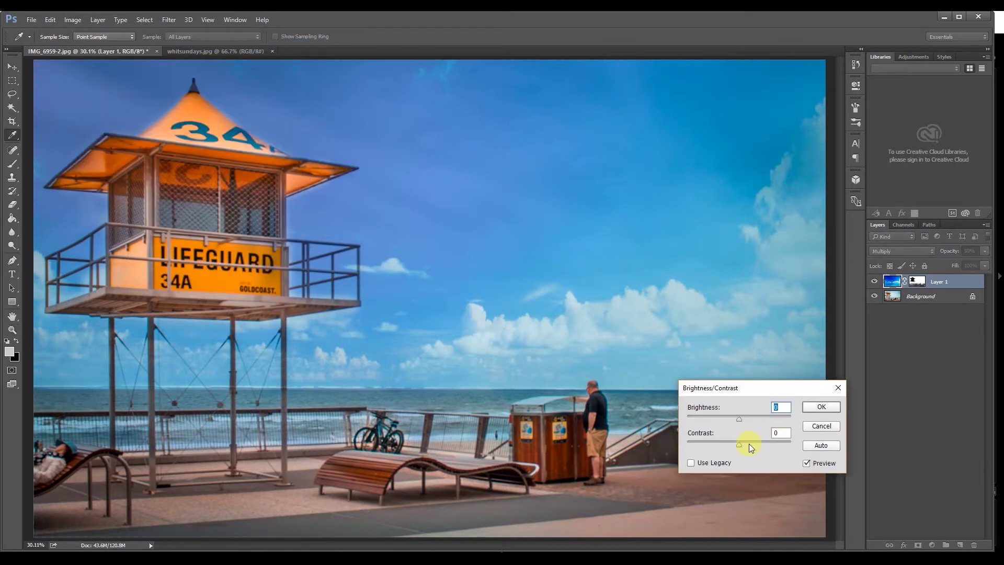
{"action": "left_click_drag", "start_coordinate": [749, 444], "coordinate": [747, 444]}
{"action": "key", "text": "z"}
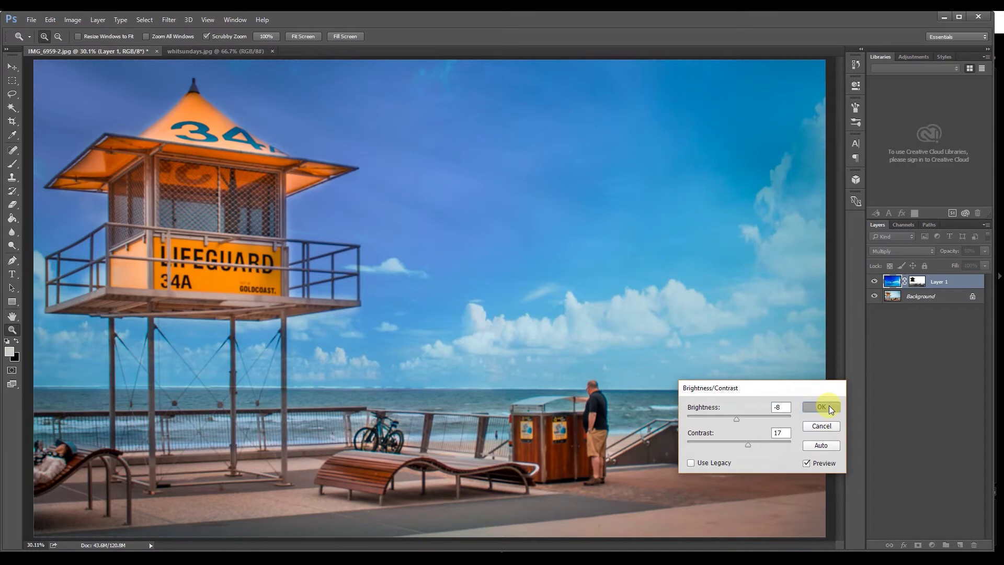
{"action": "left_click", "coordinate": [829, 406]}
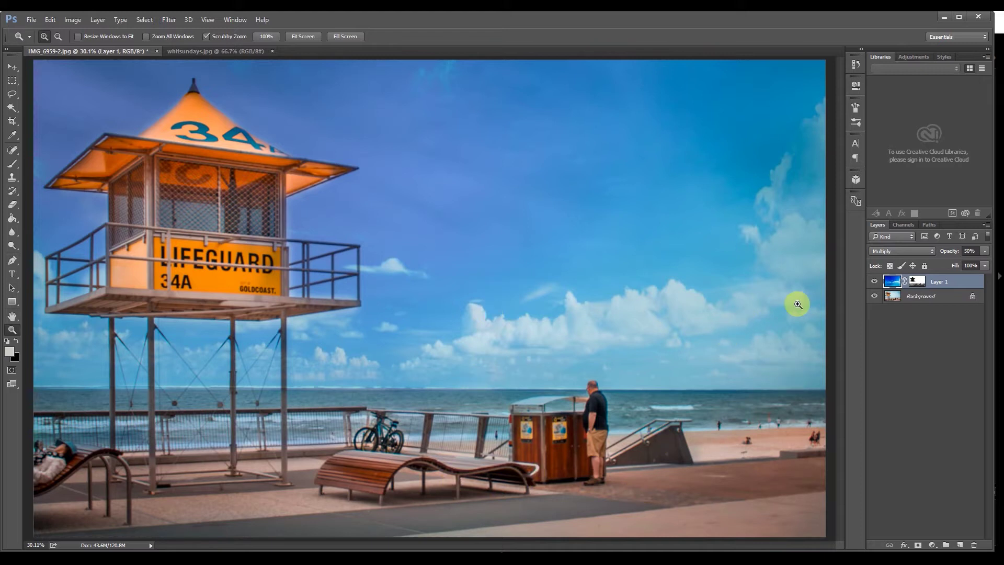
Target the Background layer and switch to the Sponge tool in Saturate mode.
{"action": "key", "text": "shift+alt+n"}
{"action": "left_click", "coordinate": [896, 297]}
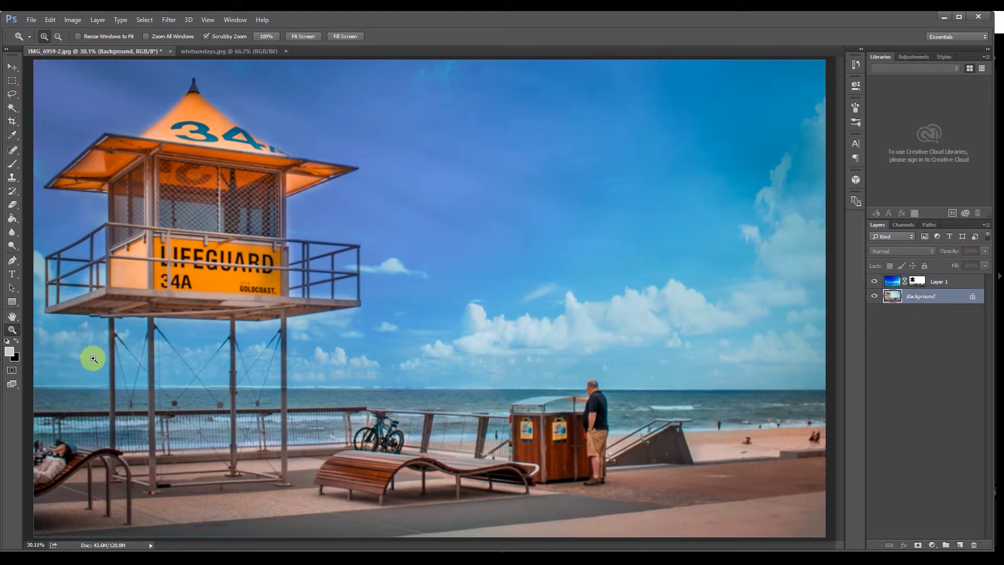
{"action": "left_click", "coordinate": [10, 234]}
{"action": "mouse_move", "coordinate": [8, 239]}
{"action": "left_mouse_down"}
{"action": "mouse_move", "coordinate": [68, 249]}
{"action": "mouse_move", "coordinate": [40, 248]}
{"action": "mouse_move", "coordinate": [49, 265]}
{"action": "left_mouse_up"}
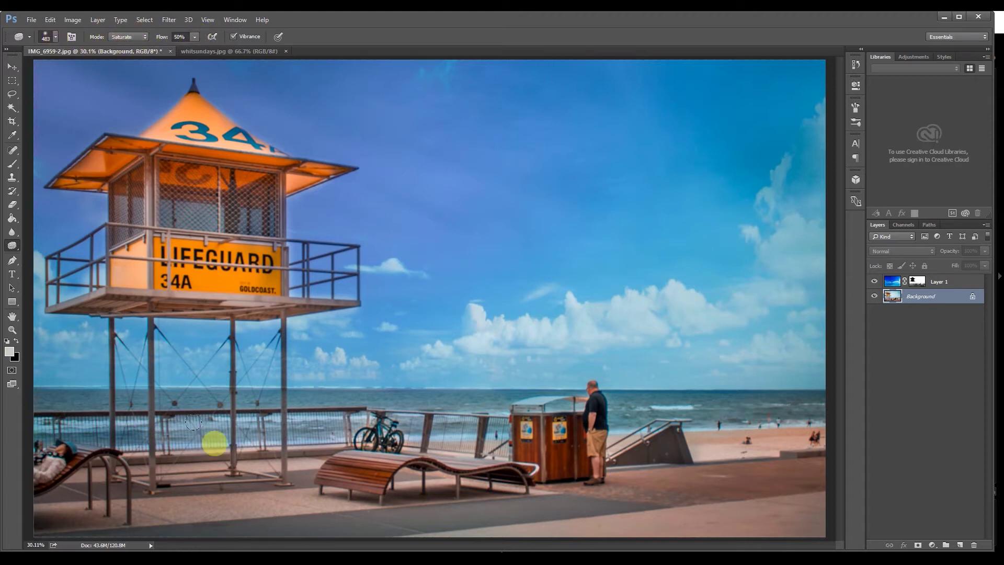
Sponge-saturate the boardwalk, sand, and the lifeguard tower's awning and roof.
{"action": "mouse_move", "coordinate": [361, 474]}
{"action": "left_mouse_down"}
{"action": "mouse_move", "coordinate": [478, 455]}
{"action": "mouse_move", "coordinate": [538, 520]}
{"action": "mouse_move", "coordinate": [781, 482]}
{"action": "mouse_move", "coordinate": [706, 463]}
{"action": "mouse_move", "coordinate": [772, 477]}
{"action": "mouse_move", "coordinate": [558, 491]}
{"action": "mouse_move", "coordinate": [81, 471]}
{"action": "mouse_move", "coordinate": [134, 490]}
{"action": "mouse_move", "coordinate": [421, 510]}
{"action": "mouse_move", "coordinate": [874, 501]}
{"action": "mouse_move", "coordinate": [762, 453]}
{"action": "mouse_move", "coordinate": [516, 472]}
{"action": "mouse_move", "coordinate": [817, 436]}
{"action": "mouse_move", "coordinate": [69, 433]}
{"action": "mouse_move", "coordinate": [579, 471]}
{"action": "mouse_move", "coordinate": [843, 459]}
{"action": "mouse_move", "coordinate": [780, 423]}
{"action": "mouse_move", "coordinate": [248, 433]}
{"action": "mouse_move", "coordinate": [760, 478]}
{"action": "mouse_move", "coordinate": [705, 514]}
{"action": "mouse_move", "coordinate": [760, 496]}
{"action": "mouse_move", "coordinate": [139, 511]}
{"action": "mouse_move", "coordinate": [265, 471]}
{"action": "mouse_move", "coordinate": [825, 467]}
{"action": "left_mouse_up"}
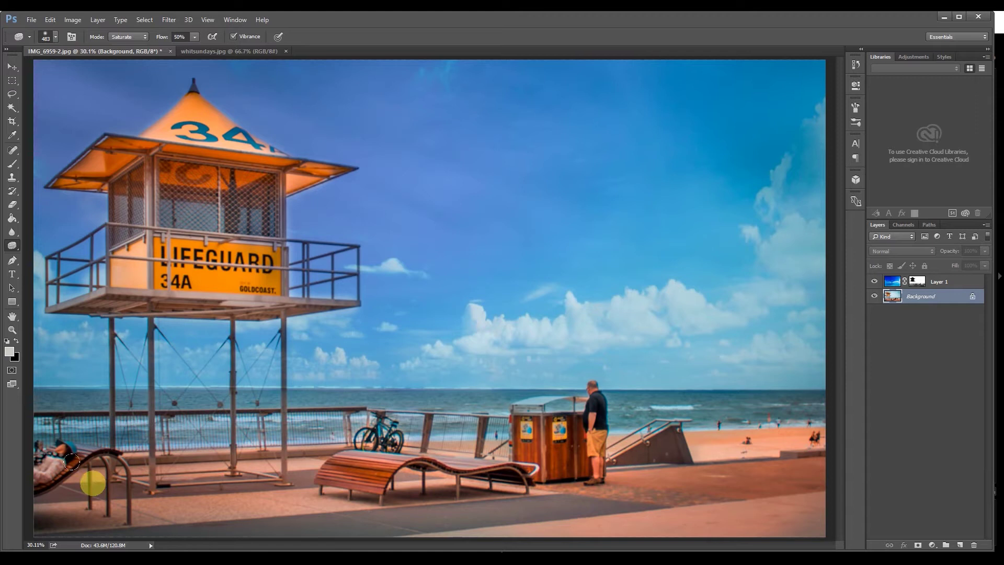
{"action": "mouse_move", "coordinate": [113, 151]}
{"action": "left_mouse_down"}
{"action": "mouse_move", "coordinate": [155, 132]}
{"action": "mouse_move", "coordinate": [167, 111]}
{"action": "mouse_move", "coordinate": [187, 145]}
{"action": "mouse_move", "coordinate": [181, 137]}
{"action": "mouse_move", "coordinate": [193, 129]}
{"action": "mouse_move", "coordinate": [215, 144]}
{"action": "mouse_move", "coordinate": [163, 131]}
{"action": "mouse_move", "coordinate": [106, 154]}
{"action": "mouse_move", "coordinate": [179, 228]}
{"action": "mouse_move", "coordinate": [167, 250]}
{"action": "mouse_move", "coordinate": [203, 261]}
{"action": "mouse_move", "coordinate": [174, 243]}
{"action": "mouse_move", "coordinate": [240, 236]}
{"action": "mouse_move", "coordinate": [261, 255]}
{"action": "mouse_move", "coordinate": [129, 246]}
{"action": "mouse_move", "coordinate": [116, 233]}
{"action": "mouse_move", "coordinate": [123, 157]}
{"action": "mouse_move", "coordinate": [98, 155]}
{"action": "mouse_move", "coordinate": [190, 156]}
{"action": "mouse_move", "coordinate": [215, 184]}
{"action": "left_mouse_up"}
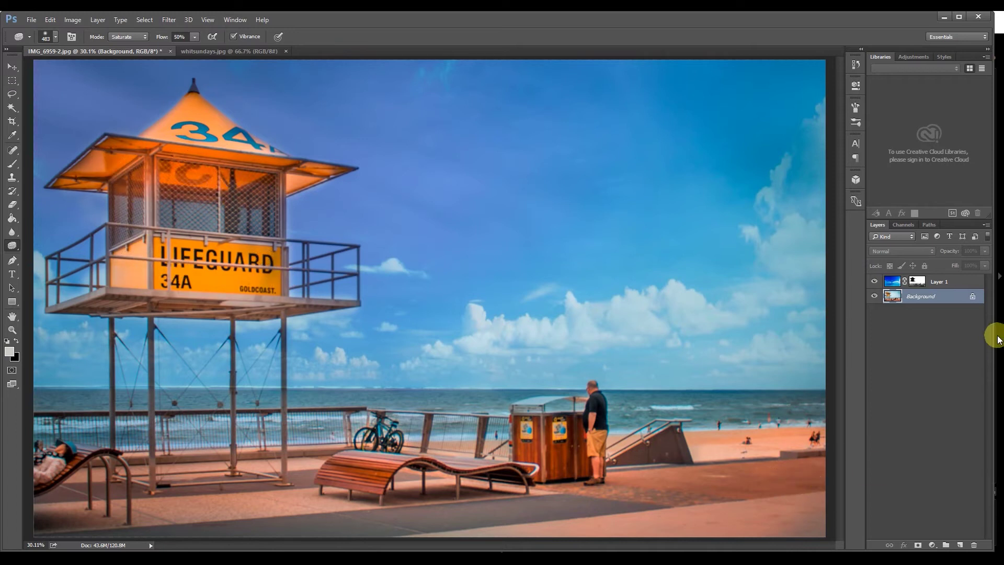
{"action": "mouse_move", "coordinate": [283, 117]}
{"action": "left_mouse_down"}
{"action": "mouse_move", "coordinate": [181, 99]}
{"action": "mouse_move", "coordinate": [146, 134]}
{"action": "mouse_move", "coordinate": [265, 150]}
{"action": "left_mouse_up"}
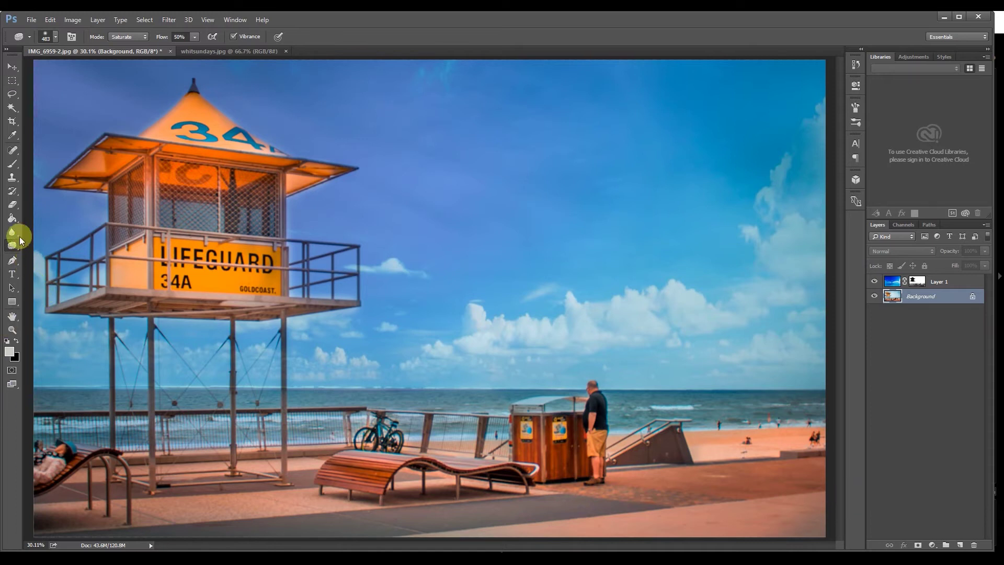
{"action": "mouse_move", "coordinate": [11, 244]}
{"action": "left_mouse_down"}
{"action": "mouse_move", "coordinate": [48, 258]}
{"action": "mouse_move", "coordinate": [43, 264]}
{"action": "mouse_move", "coordinate": [51, 264]}
{"action": "mouse_move", "coordinate": [53, 242]}
{"action": "mouse_move", "coordinate": [55, 253]}
{"action": "left_mouse_up"}
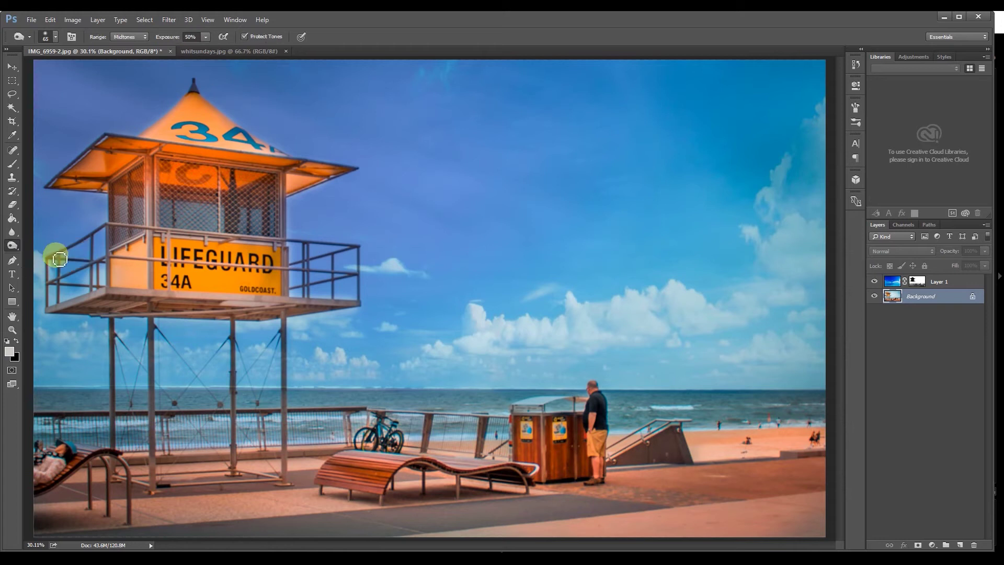
Dodge the bench and the ground toward the ramp with a 157 px brush.
{"action": "left_click", "coordinate": [54, 38]}
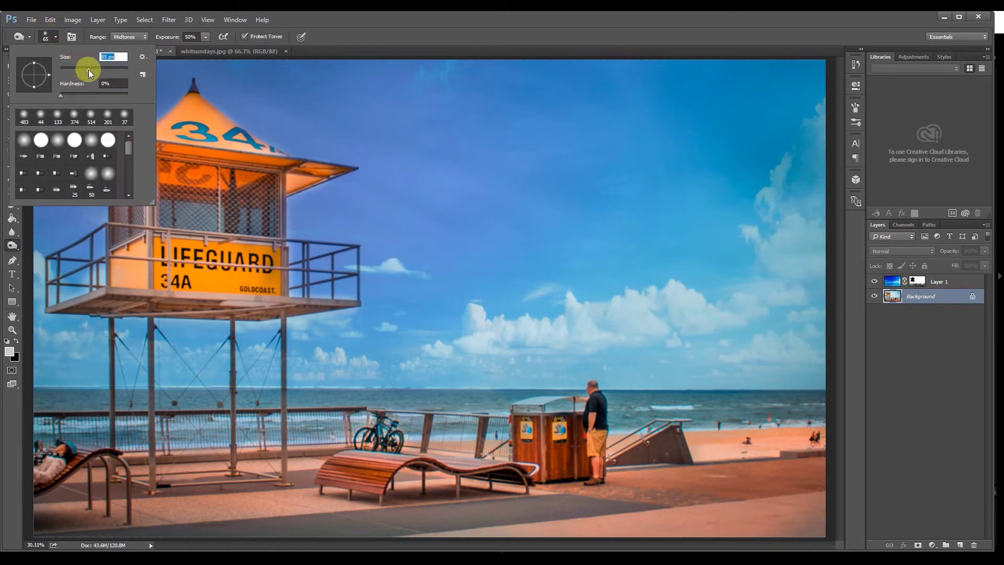
{"action": "left_click_drag", "start_coordinate": [89, 70], "coordinate": [89, 70]}
{"action": "type", "text": "157"}
{"action": "key", "text": "Return"}
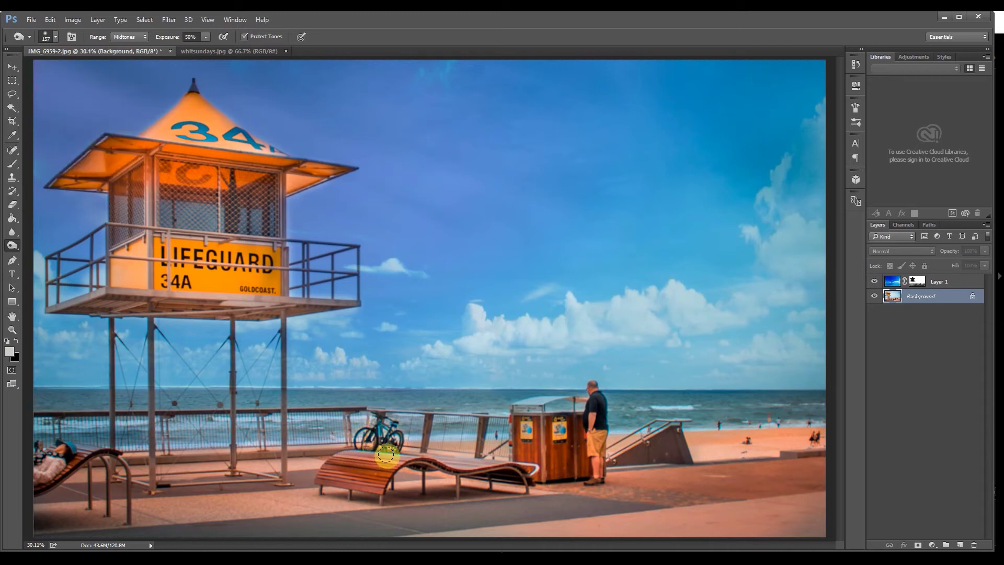
{"action": "mouse_move", "coordinate": [385, 455]}
{"action": "left_mouse_down"}
{"action": "mouse_move", "coordinate": [336, 464]}
{"action": "mouse_move", "coordinate": [381, 464]}
{"action": "left_mouse_up"}
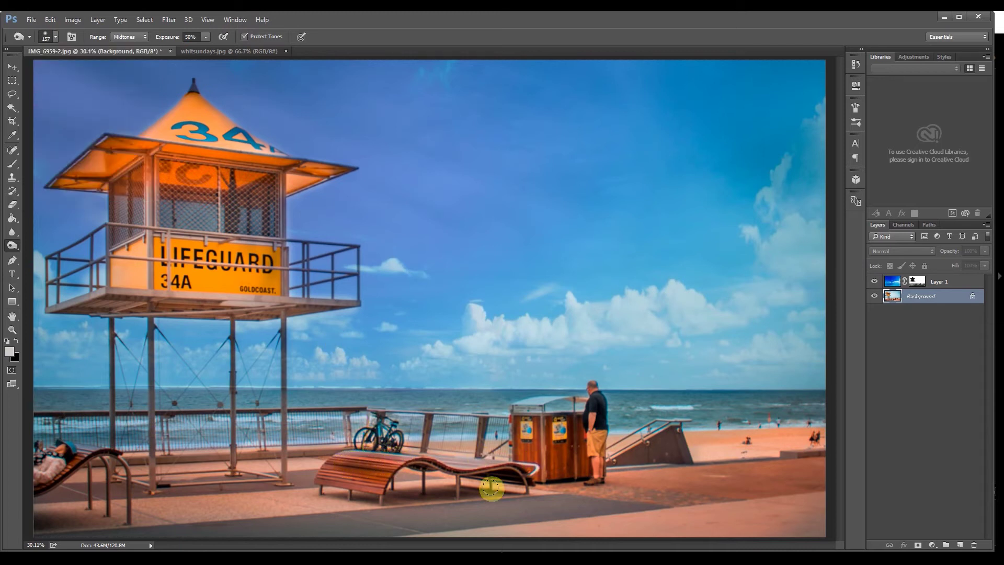
{"action": "mouse_move", "coordinate": [491, 489]}
{"action": "left_mouse_down"}
{"action": "mouse_move", "coordinate": [662, 446]}
{"action": "mouse_move", "coordinate": [850, 462]}
{"action": "mouse_move", "coordinate": [788, 458]}
{"action": "mouse_move", "coordinate": [813, 453]}
{"action": "mouse_move", "coordinate": [823, 431]}
{"action": "mouse_move", "coordinate": [731, 461]}
{"action": "mouse_move", "coordinate": [719, 440]}
{"action": "mouse_move", "coordinate": [758, 439]}
{"action": "mouse_move", "coordinate": [703, 445]}
{"action": "mouse_move", "coordinate": [786, 439]}
{"action": "mouse_move", "coordinate": [694, 459]}
{"action": "mouse_move", "coordinate": [815, 438]}
{"action": "mouse_move", "coordinate": [709, 452]}
{"action": "mouse_move", "coordinate": [695, 443]}
{"action": "mouse_move", "coordinate": [466, 458]}
{"action": "mouse_move", "coordinate": [471, 451]}
{"action": "mouse_move", "coordinate": [441, 451]}
{"action": "mouse_move", "coordinate": [503, 448]}
{"action": "mouse_move", "coordinate": [422, 449]}
{"action": "mouse_move", "coordinate": [543, 458]}
{"action": "mouse_move", "coordinate": [177, 450]}
{"action": "mouse_move", "coordinate": [619, 516]}
{"action": "mouse_move", "coordinate": [786, 414]}
{"action": "mouse_move", "coordinate": [766, 404]}
{"action": "mouse_move", "coordinate": [706, 441]}
{"action": "mouse_move", "coordinate": [707, 455]}
{"action": "mouse_move", "coordinate": [772, 453]}
{"action": "mouse_move", "coordinate": [685, 447]}
{"action": "left_mouse_up"}
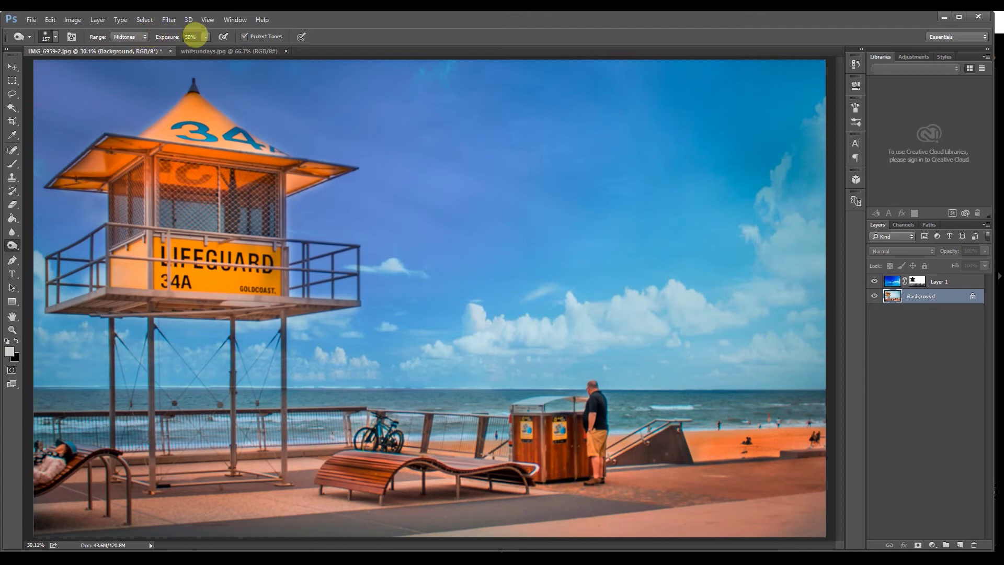
{"action": "right_click", "coordinate": [15, 249]}
With the Burn tool, darken the sand, railing, sea, bins, man, pavement and reclining person.
{"action": "left_click", "coordinate": [53, 248]}
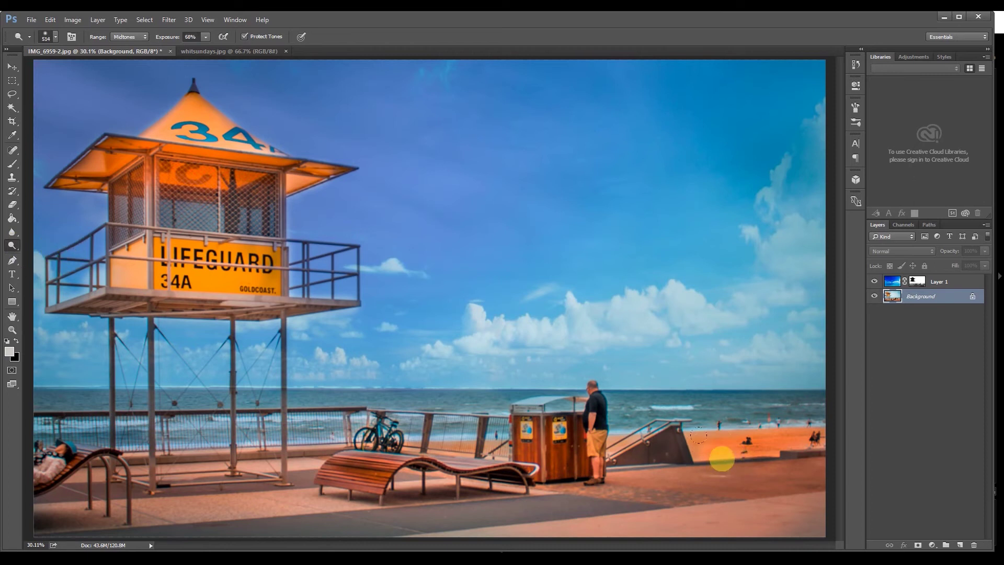
{"action": "mouse_move", "coordinate": [698, 435]}
{"action": "left_mouse_down"}
{"action": "mouse_move", "coordinate": [685, 432]}
{"action": "mouse_move", "coordinate": [798, 422]}
{"action": "mouse_move", "coordinate": [697, 432]}
{"action": "left_mouse_up"}
{"action": "mouse_move", "coordinate": [21, 376]}
{"action": "left_mouse_down"}
{"action": "mouse_move", "coordinate": [66, 351]}
{"action": "mouse_move", "coordinate": [281, 404]}
{"action": "mouse_move", "coordinate": [422, 477]}
{"action": "mouse_move", "coordinate": [528, 423]}
{"action": "left_mouse_up"}
{"action": "mouse_move", "coordinate": [400, 377]}
{"action": "left_mouse_down"}
{"action": "mouse_move", "coordinate": [578, 403]}
{"action": "mouse_move", "coordinate": [557, 414]}
{"action": "left_mouse_up"}
{"action": "mouse_move", "coordinate": [518, 498]}
{"action": "left_mouse_down"}
{"action": "mouse_move", "coordinate": [634, 419]}
{"action": "mouse_move", "coordinate": [459, 498]}
{"action": "mouse_move", "coordinate": [525, 421]}
{"action": "mouse_move", "coordinate": [683, 501]}
{"action": "left_mouse_up"}
{"action": "mouse_move", "coordinate": [507, 517]}
{"action": "left_mouse_down"}
{"action": "mouse_move", "coordinate": [484, 502]}
{"action": "mouse_move", "coordinate": [497, 482]}
{"action": "mouse_move", "coordinate": [26, 484]}
{"action": "mouse_move", "coordinate": [38, 426]}
{"action": "mouse_move", "coordinate": [73, 466]}
{"action": "mouse_move", "coordinate": [204, 432]}
{"action": "mouse_move", "coordinate": [27, 451]}
{"action": "mouse_move", "coordinate": [246, 511]}
{"action": "mouse_move", "coordinate": [185, 351]}
{"action": "mouse_move", "coordinate": [240, 115]}
{"action": "mouse_move", "coordinate": [148, 134]}
{"action": "mouse_move", "coordinate": [246, 200]}
{"action": "mouse_move", "coordinate": [159, 209]}
{"action": "mouse_move", "coordinate": [129, 194]}
{"action": "mouse_move", "coordinate": [481, 519]}
{"action": "mouse_move", "coordinate": [191, 384]}
{"action": "mouse_move", "coordinate": [246, 283]}
{"action": "mouse_move", "coordinate": [248, 229]}
{"action": "mouse_move", "coordinate": [515, 548]}
{"action": "left_mouse_up"}
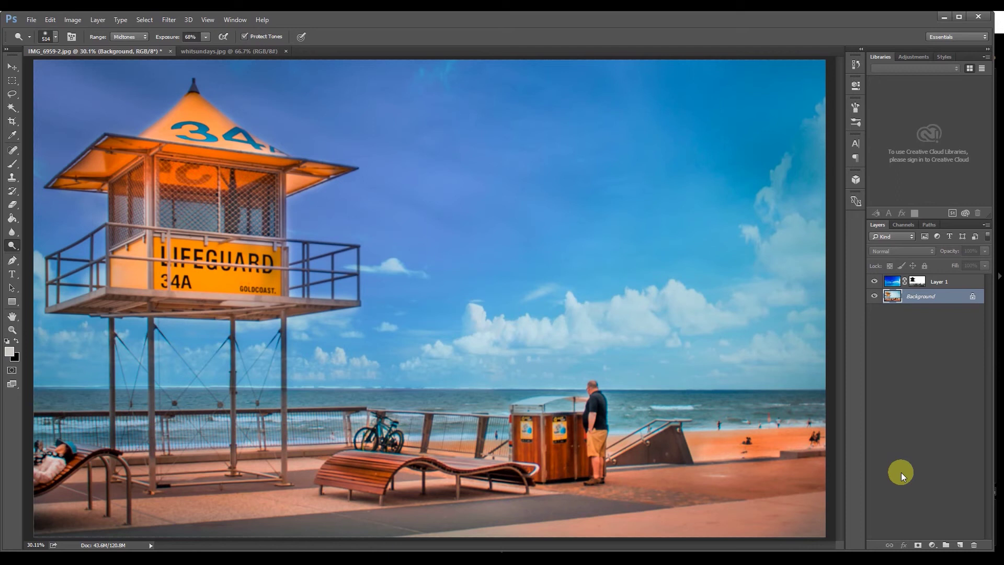
{"action": "left_click", "coordinate": [325, 551]}
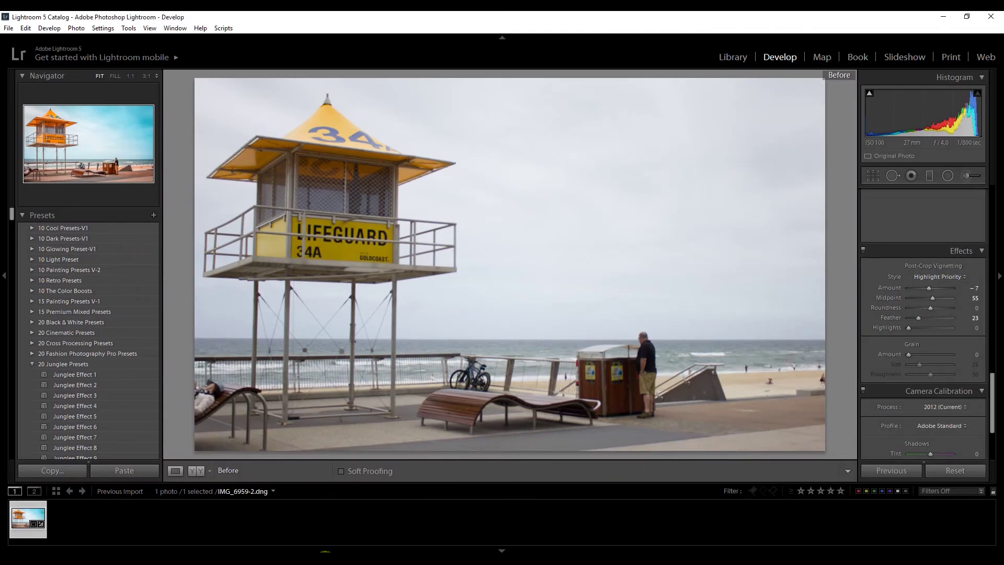
{"action": "key", "text": "alt+Tab"}
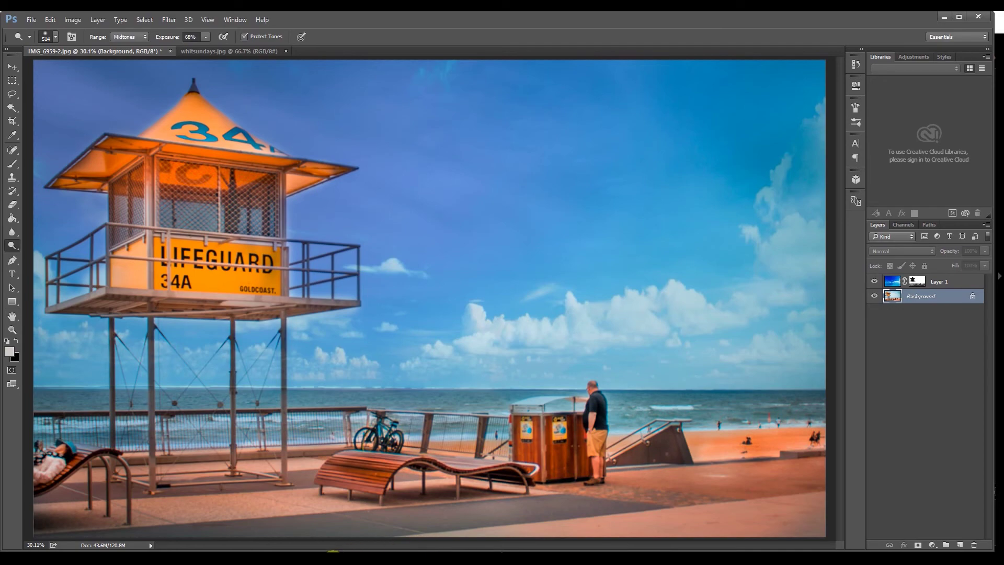
{"action": "left_click", "coordinate": [345, 551]}
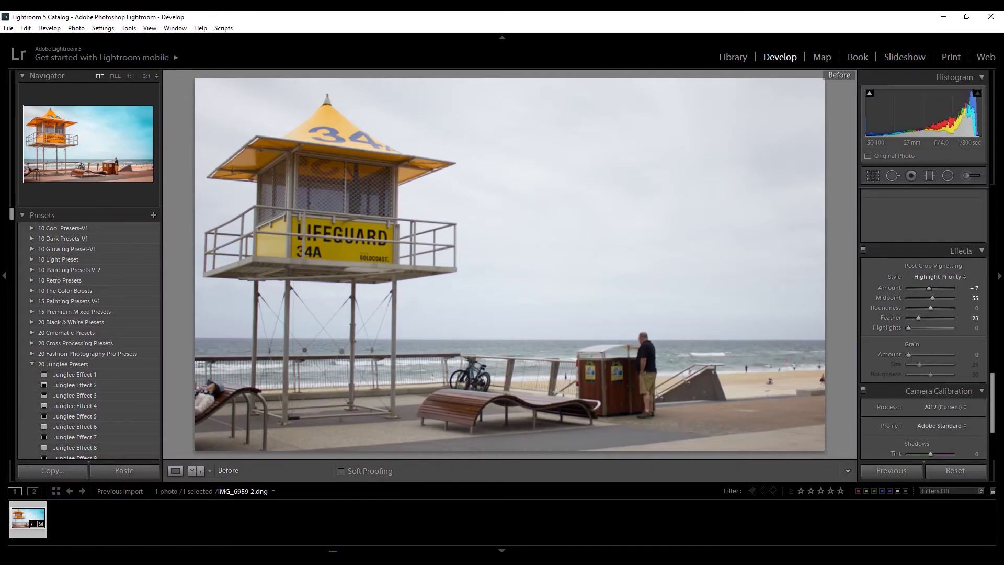
{"action": "key", "text": "alt+Tab"}
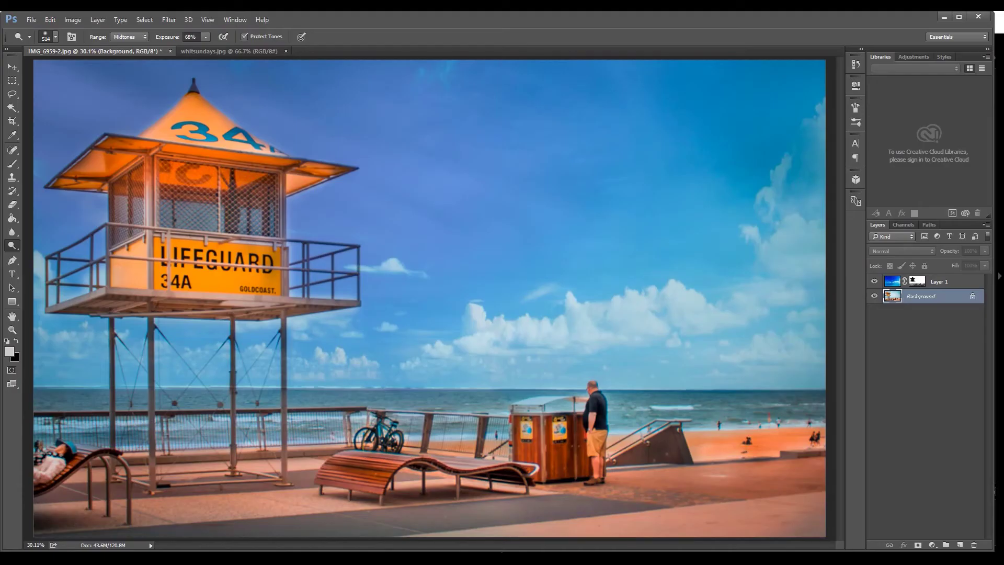